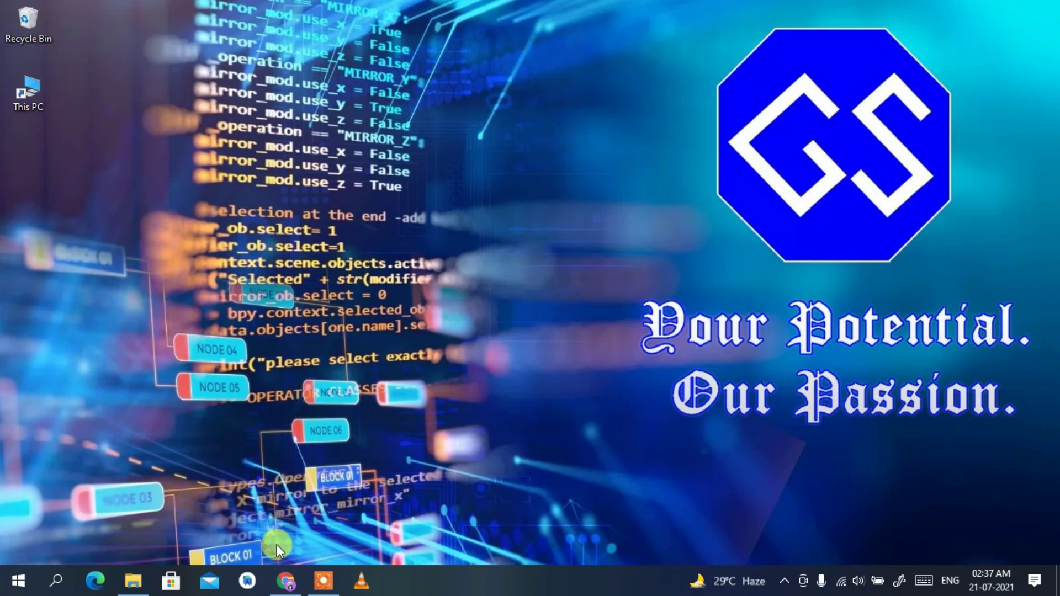
Step: Search Google in Chrome for 'jdk download' using the address-bar suggestion
{"action": "left_click", "coordinate": [285, 584]}
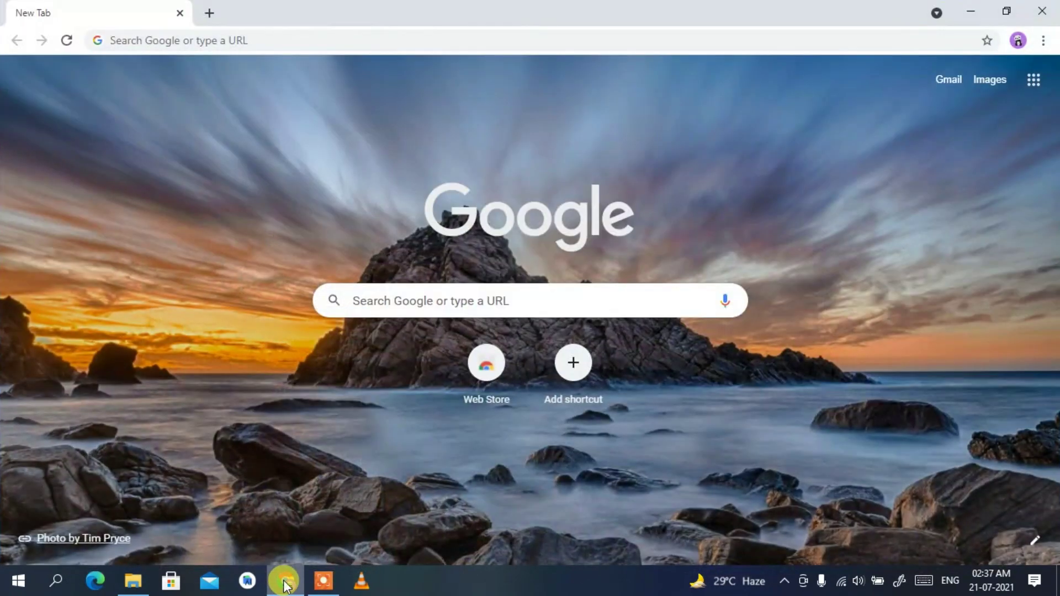
{"action": "left_click", "coordinate": [416, 35]}
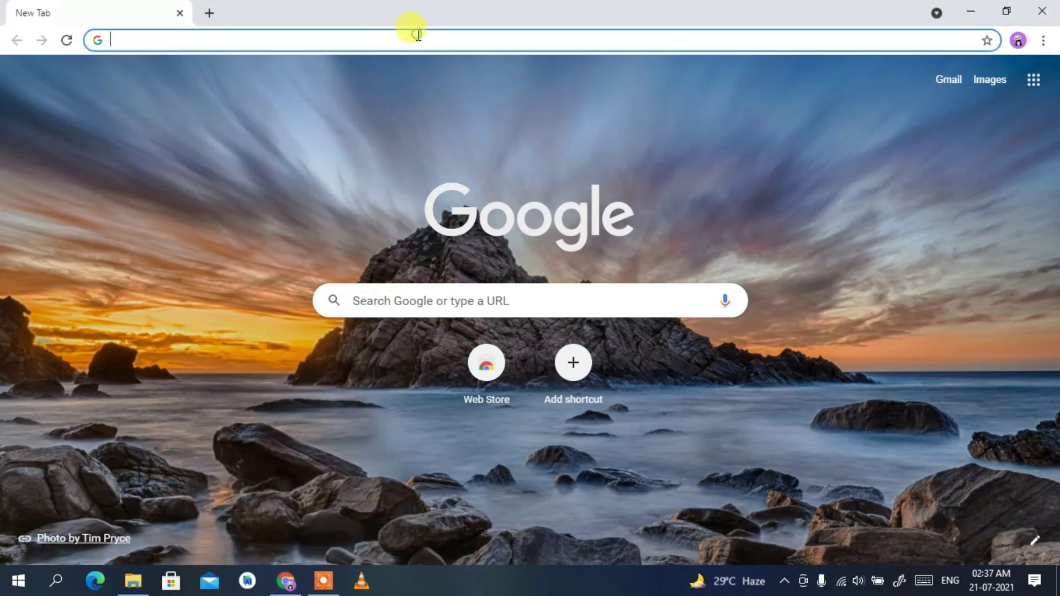
{"action": "type", "text": "jdk"}
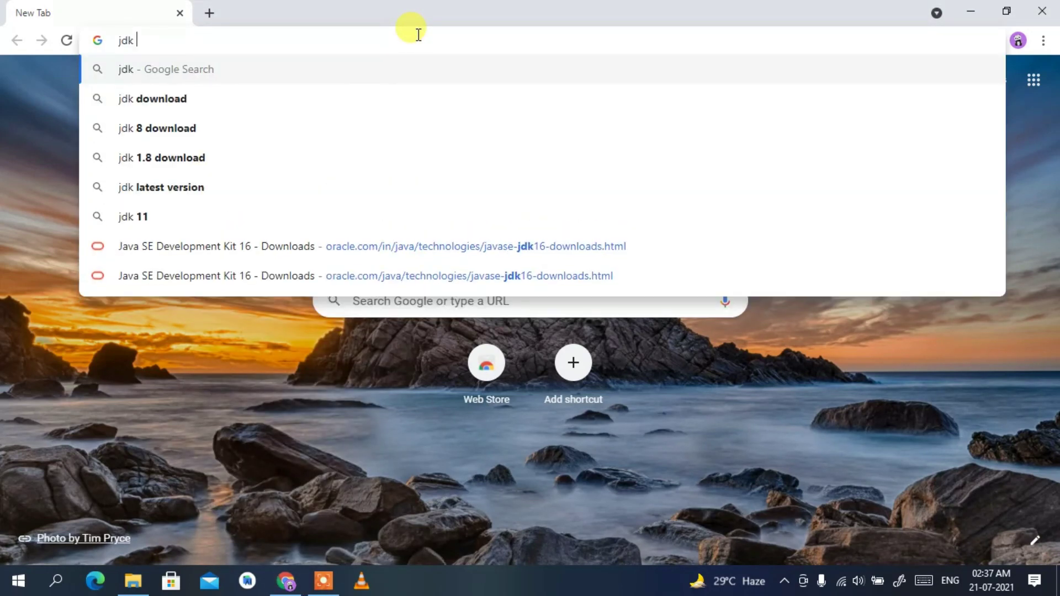
{"action": "key", "text": "Down"}
{"action": "key", "text": "Return"}
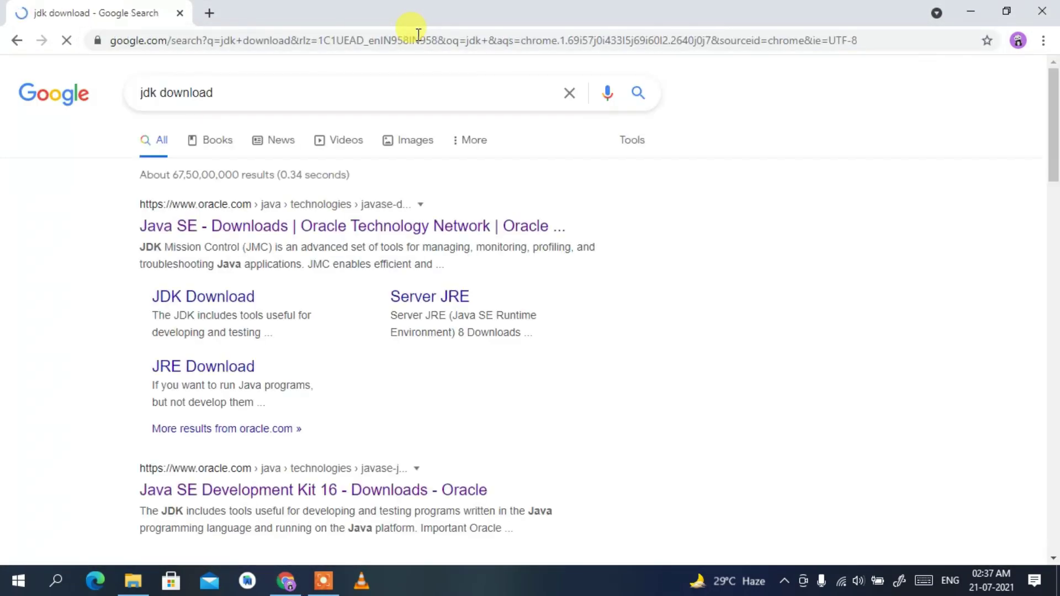
Step: Go from the Oracle result to the JDK 16 downloads page and locate the Windows x64 Installer row
{"action": "left_click", "coordinate": [227, 228]}
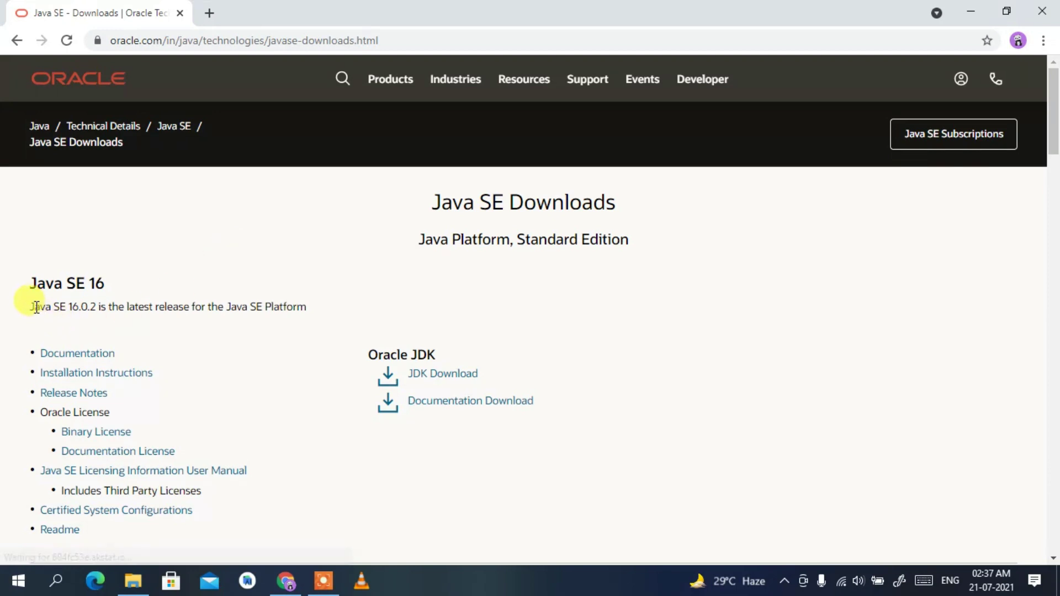
{"action": "left_click_drag", "start_coordinate": [29, 309], "coordinate": [113, 311]}
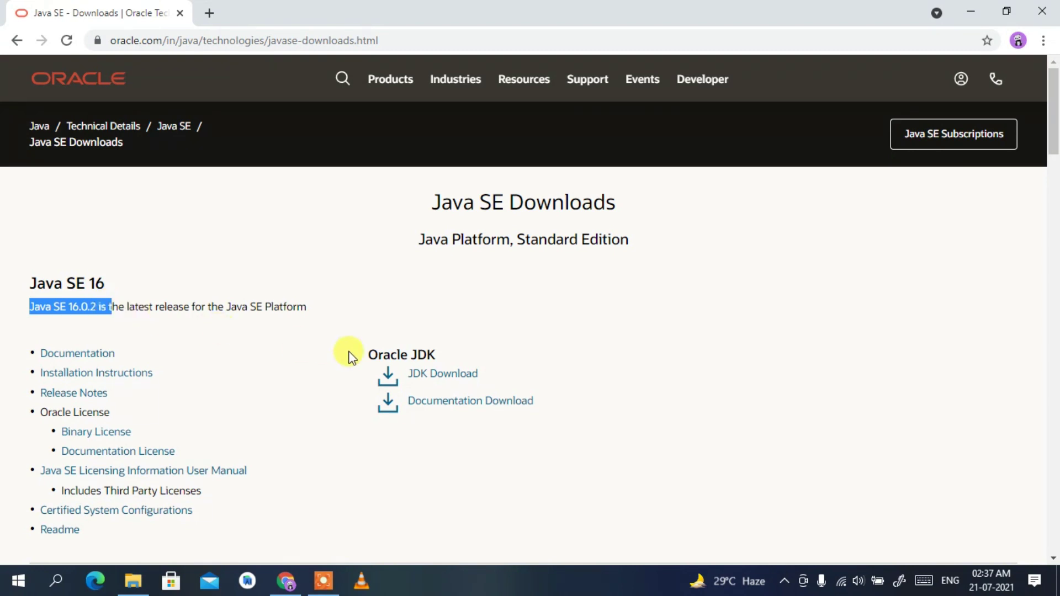
{"action": "left_click", "coordinate": [422, 379]}
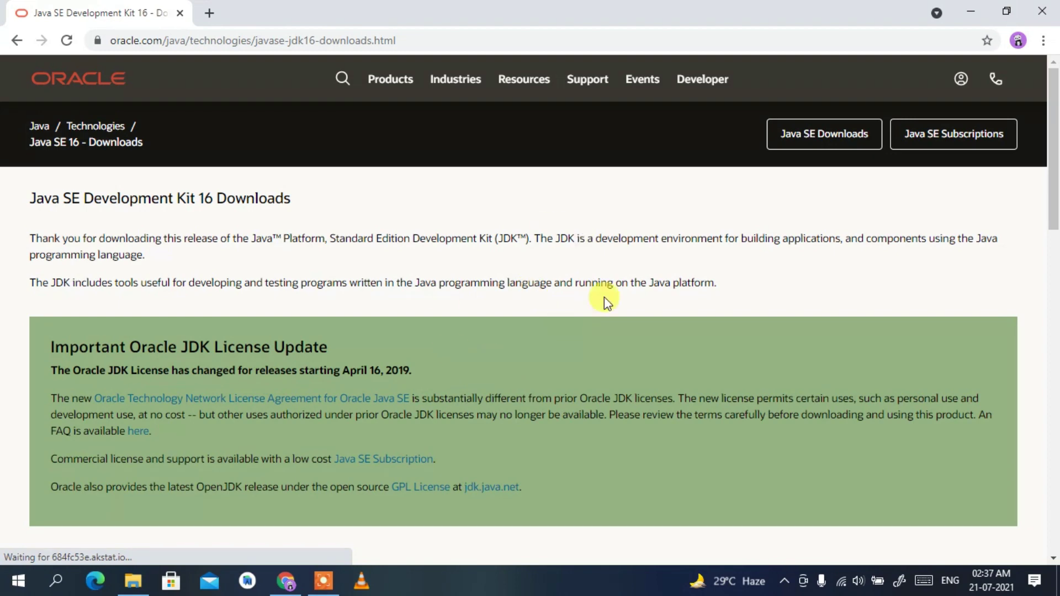
{"action": "left_click_drag", "start_coordinate": [1054, 161], "coordinate": [1056, 417]}
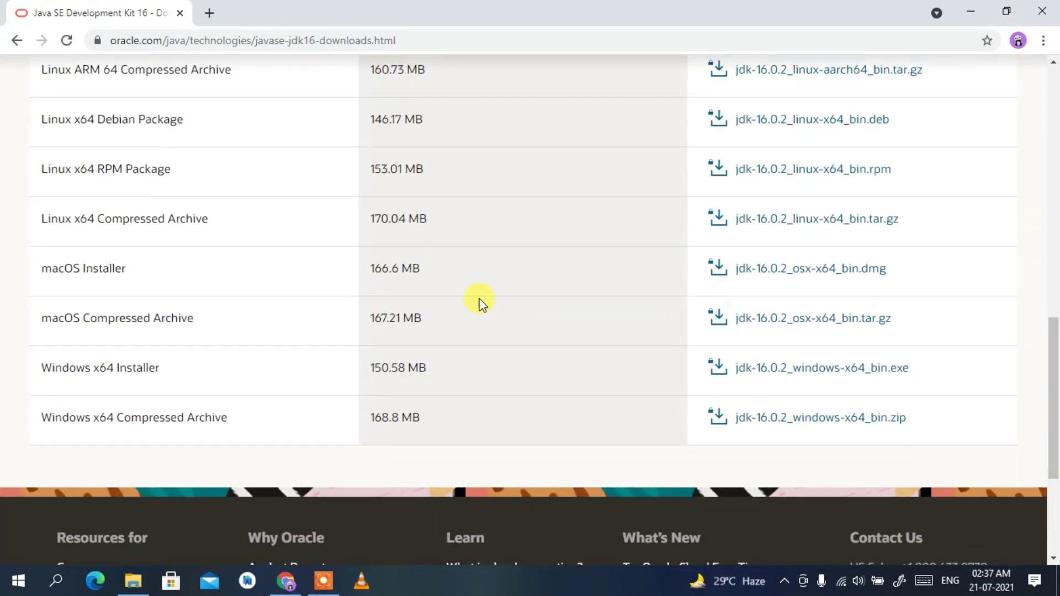
{"action": "left_click_drag", "start_coordinate": [178, 370], "coordinate": [39, 367]}
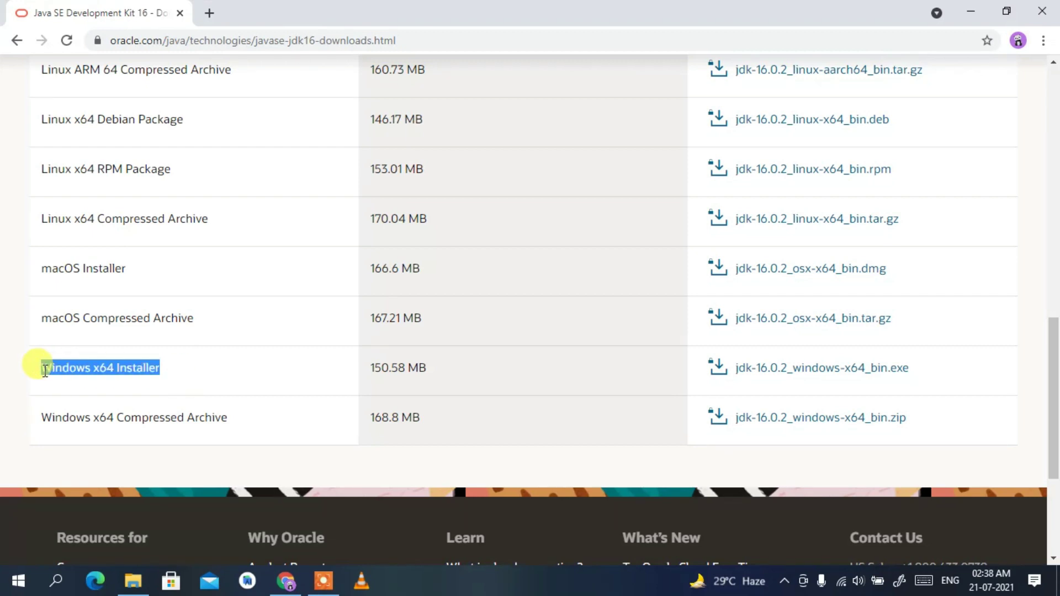
Step: Accept the Oracle licence and start downloading jdk-16.0.2_windows-x64_bin.exe
{"action": "left_click", "coordinate": [824, 369]}
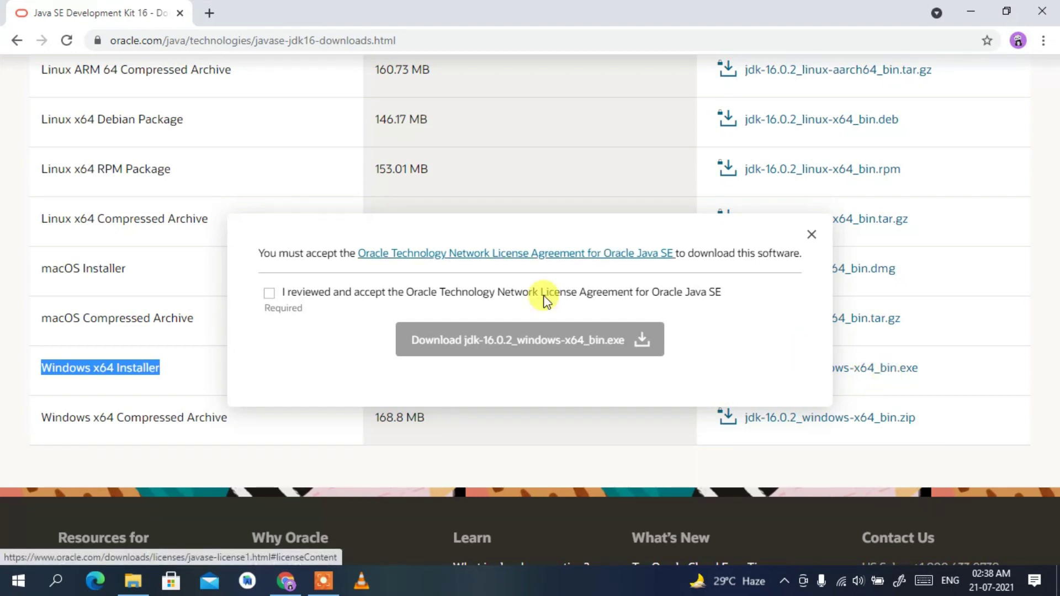
{"action": "left_click", "coordinate": [269, 293]}
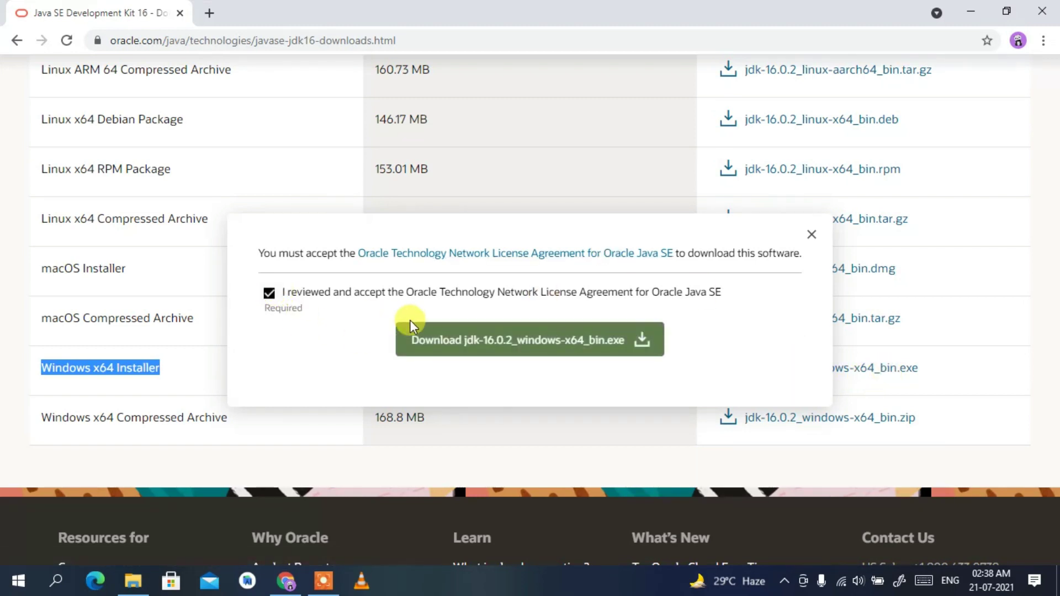
{"action": "left_click", "coordinate": [506, 355]}
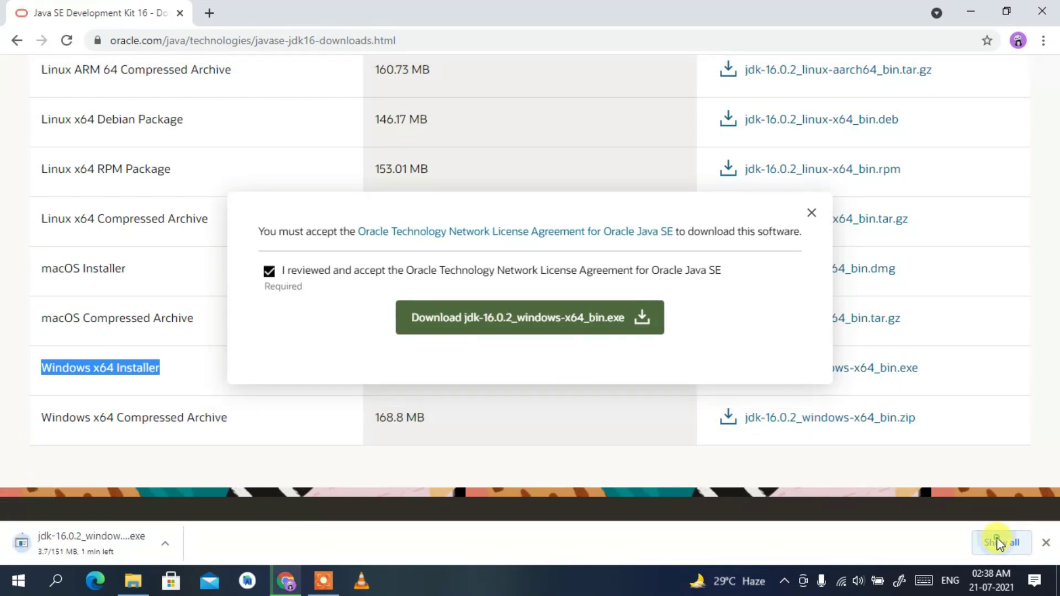
Step: Pause, cancel and remove that download in Chrome's Downloads list, then minimise Chrome
{"action": "left_click", "coordinate": [1000, 542]}
{"action": "left_click", "coordinate": [387, 271]}
{"action": "left_click", "coordinate": [440, 266]}
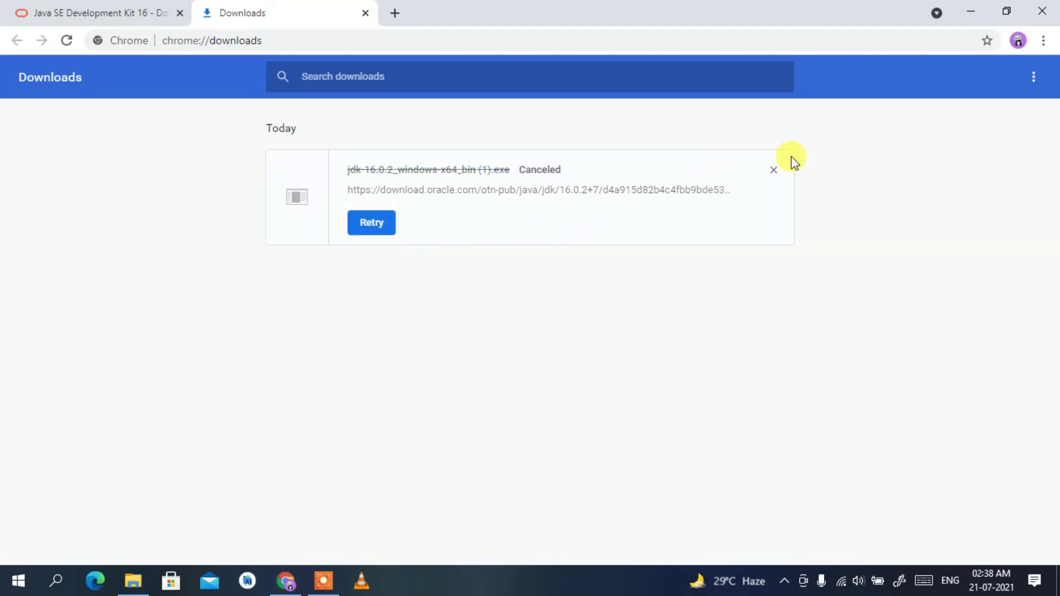
{"action": "left_click", "coordinate": [771, 168]}
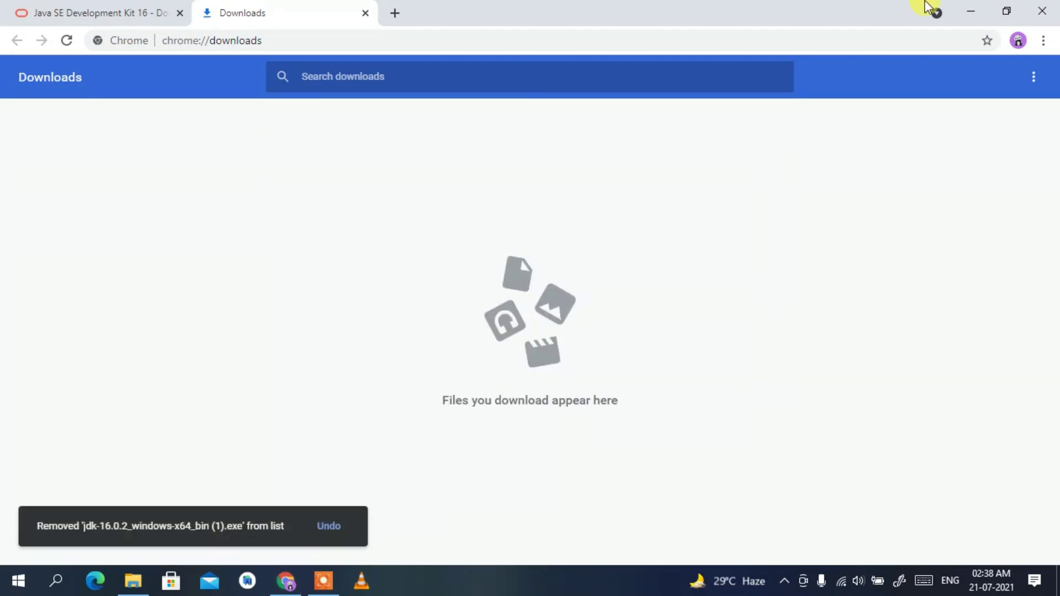
{"action": "left_click", "coordinate": [971, 11]}
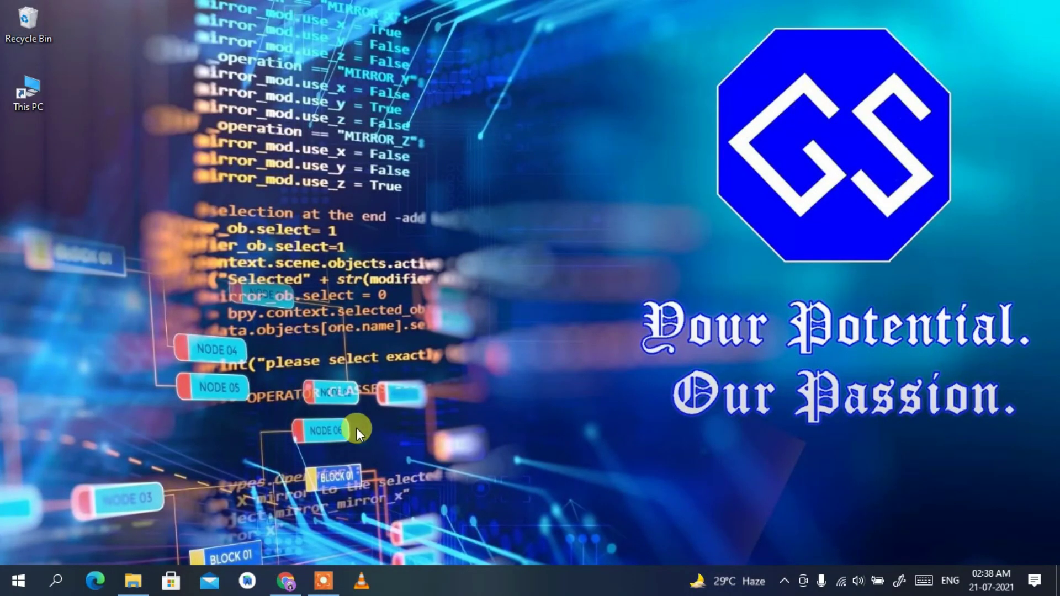
Step: Run jdk-16.0.2_windows-x64_bin from the Downloads\software folder and minimise Explorer
{"action": "left_click", "coordinate": [132, 581]}
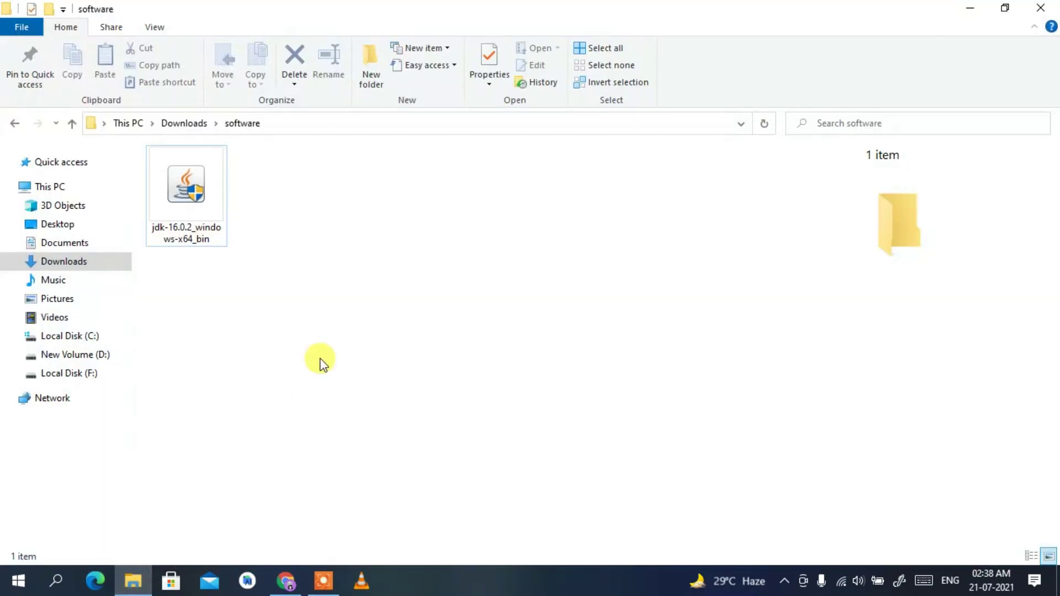
{"action": "left_click", "coordinate": [187, 198]}
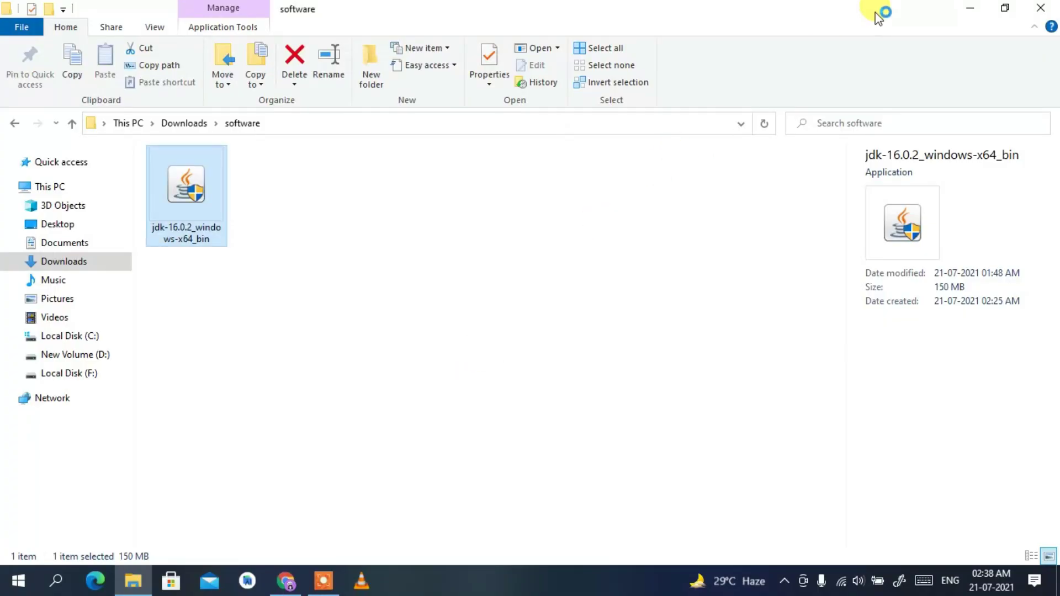
{"action": "left_click", "coordinate": [960, 8]}
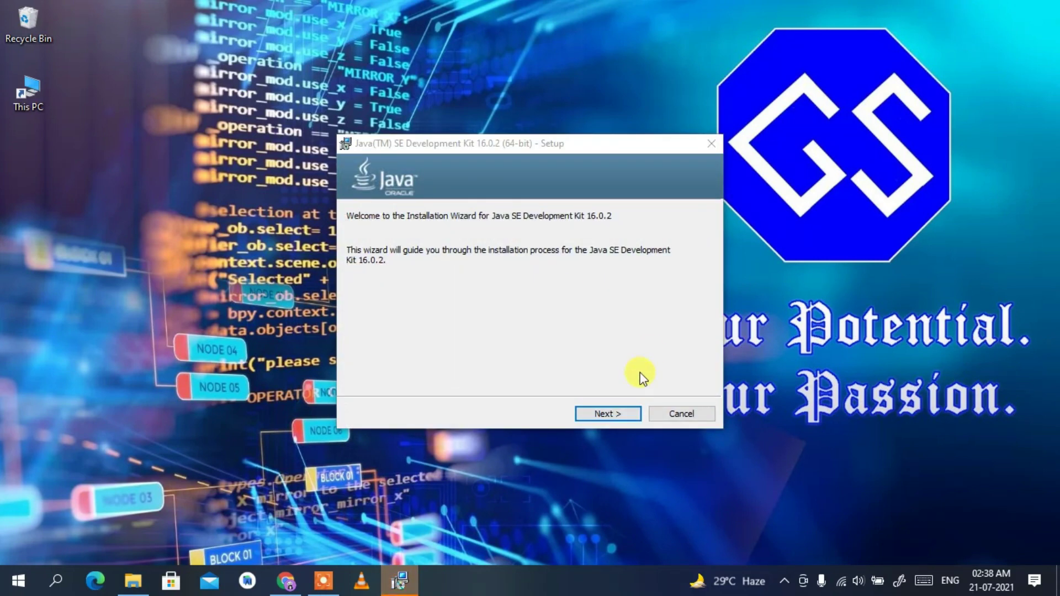
Step: Install JDK 16.0.2 to the default C:\Program Files\Java\jdk-16.0.2\ folder, then close the finished wizard
{"action": "left_click", "coordinate": [609, 410]}
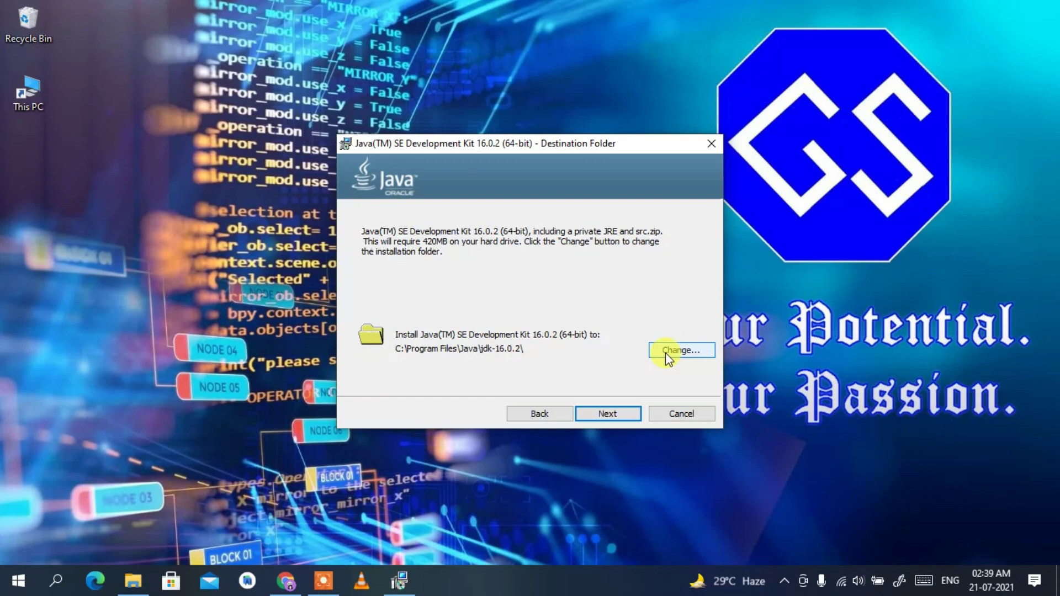
{"action": "left_click", "coordinate": [608, 415]}
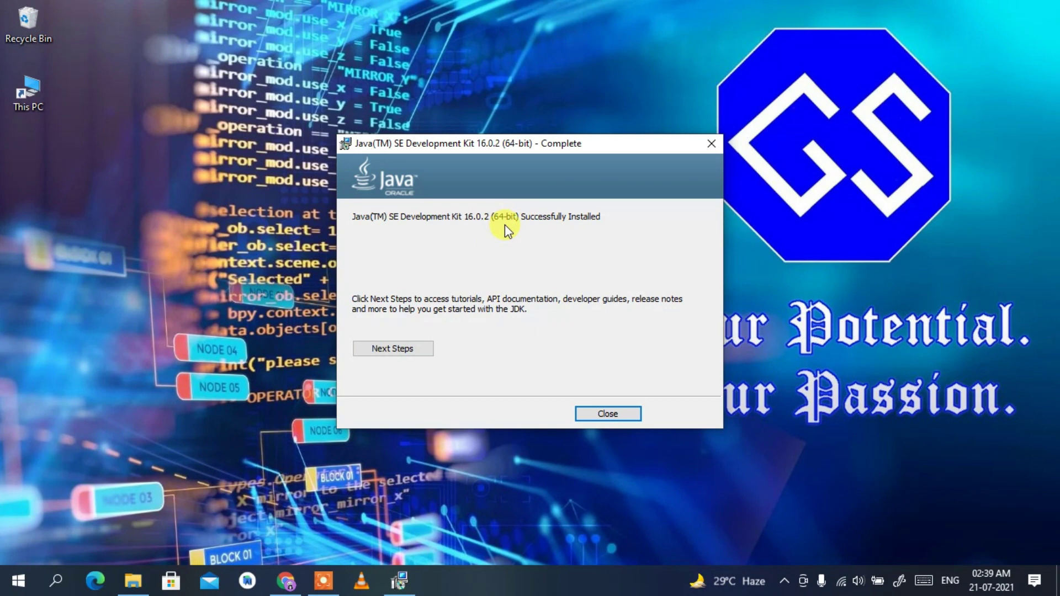
{"action": "left_click", "coordinate": [602, 411]}
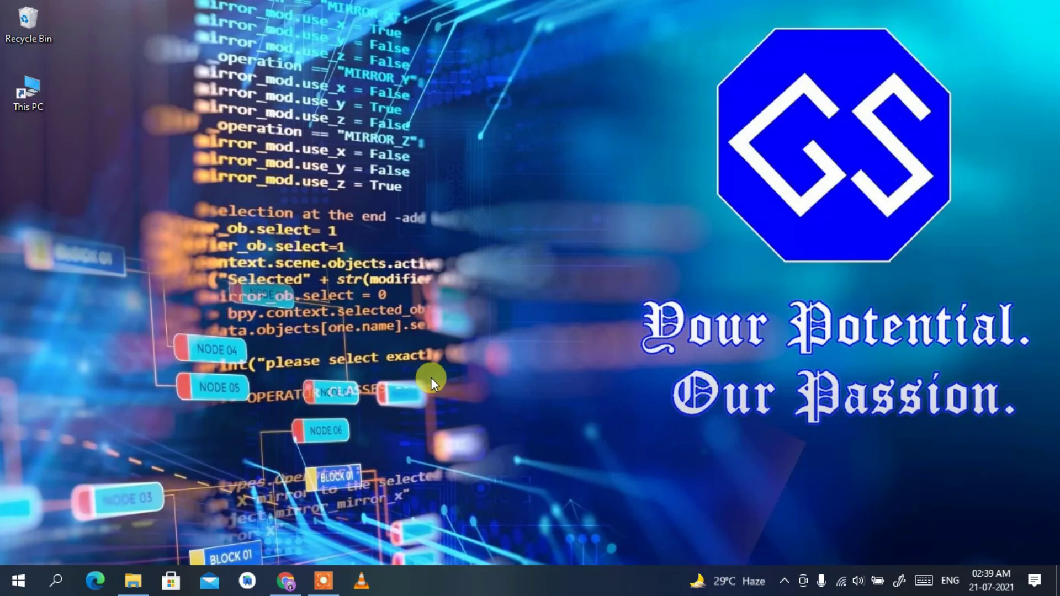
Step: Search 'enviro' to reach Environment Variables, then open the system Path variable for editing
{"action": "left_click", "coordinate": [57, 581]}
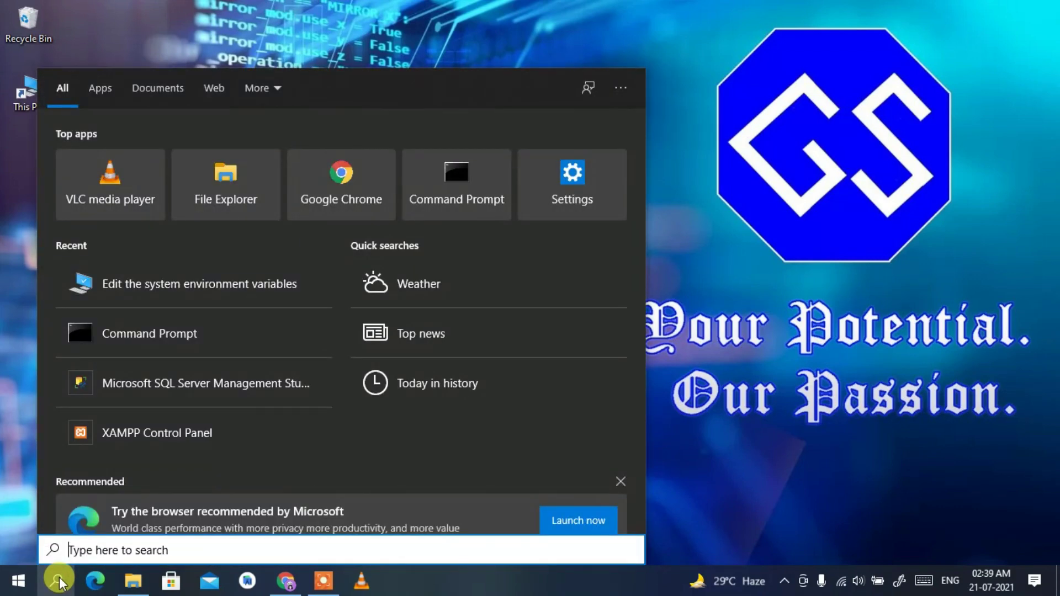
{"action": "type", "text": "enviro"}
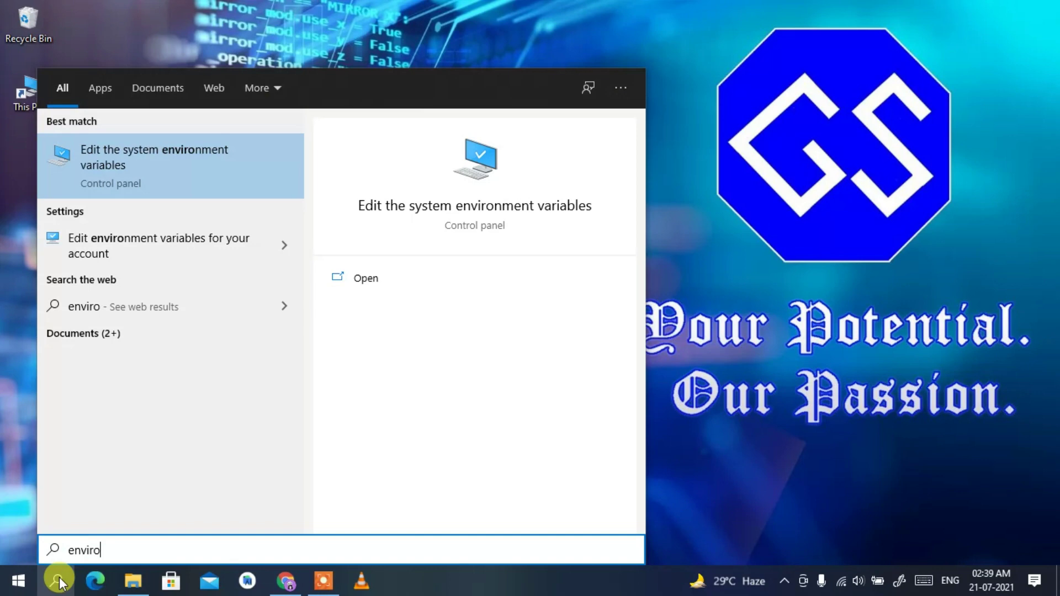
{"action": "left_click", "coordinate": [188, 160]}
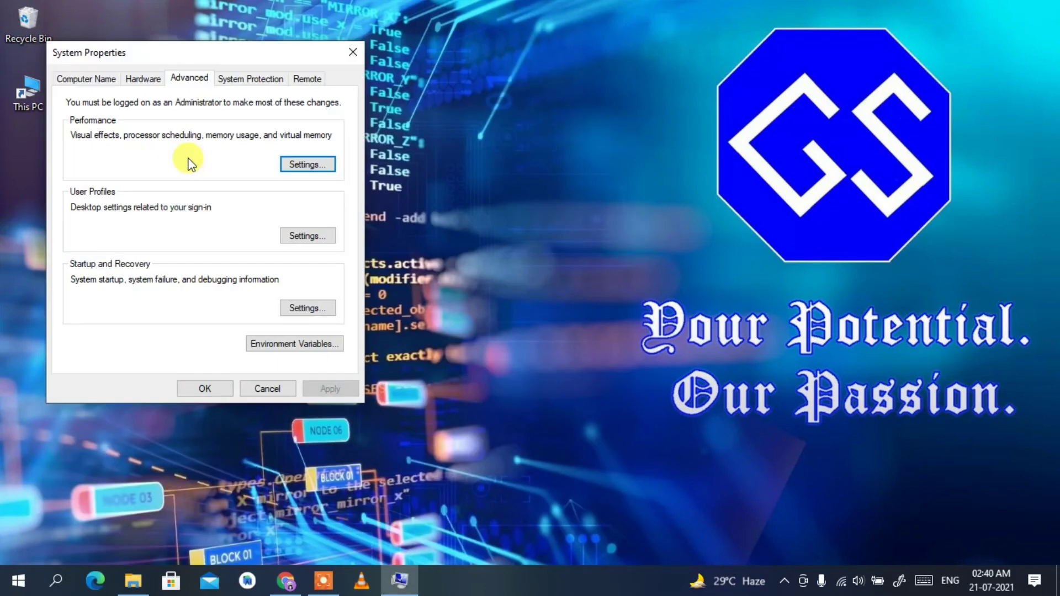
{"action": "left_click", "coordinate": [297, 345]}
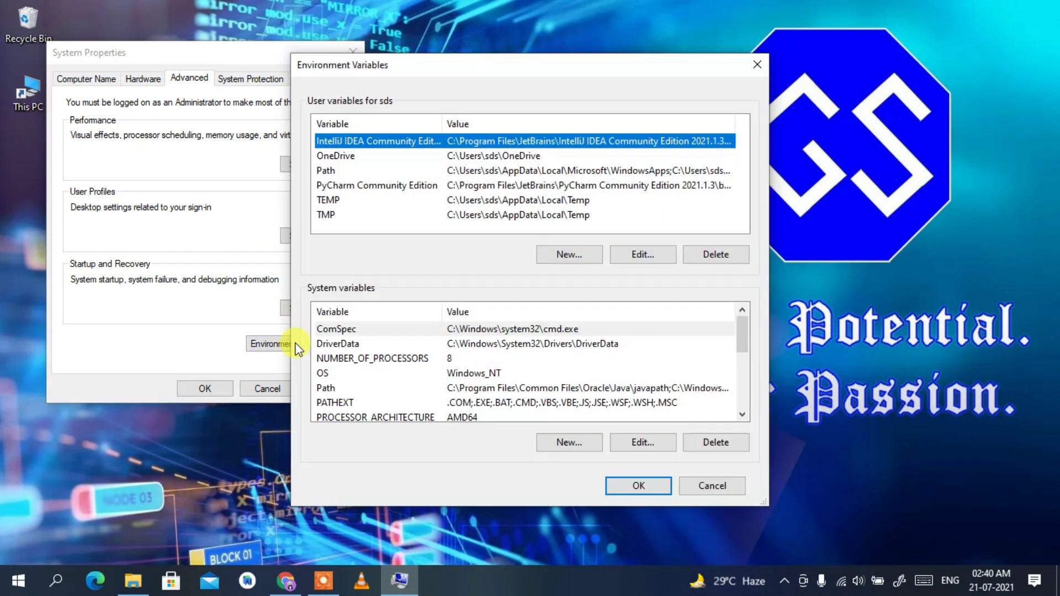
{"action": "left_click", "coordinate": [376, 389]}
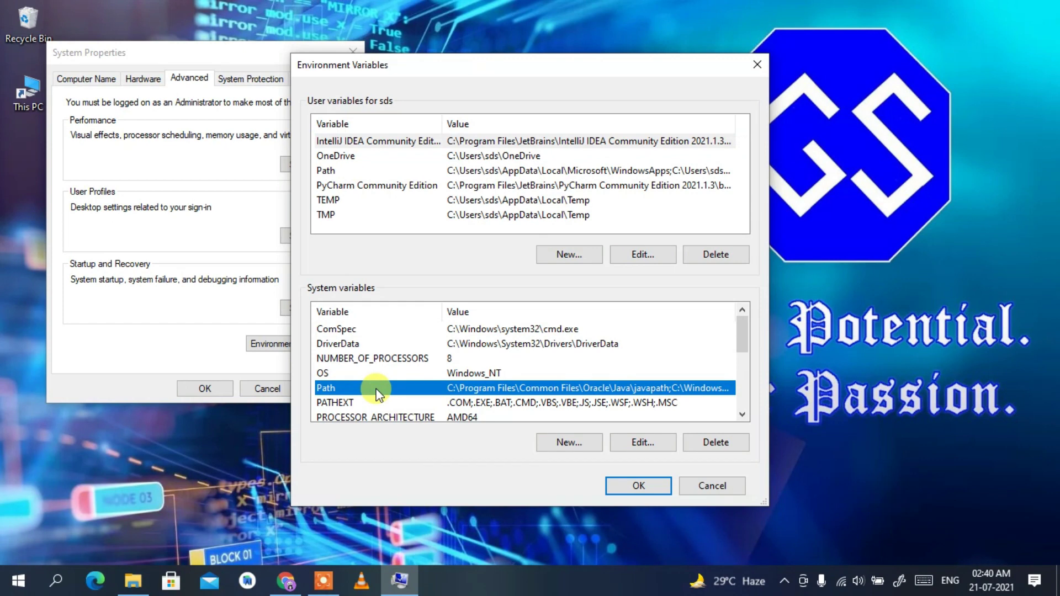
{"action": "left_click", "coordinate": [635, 442]}
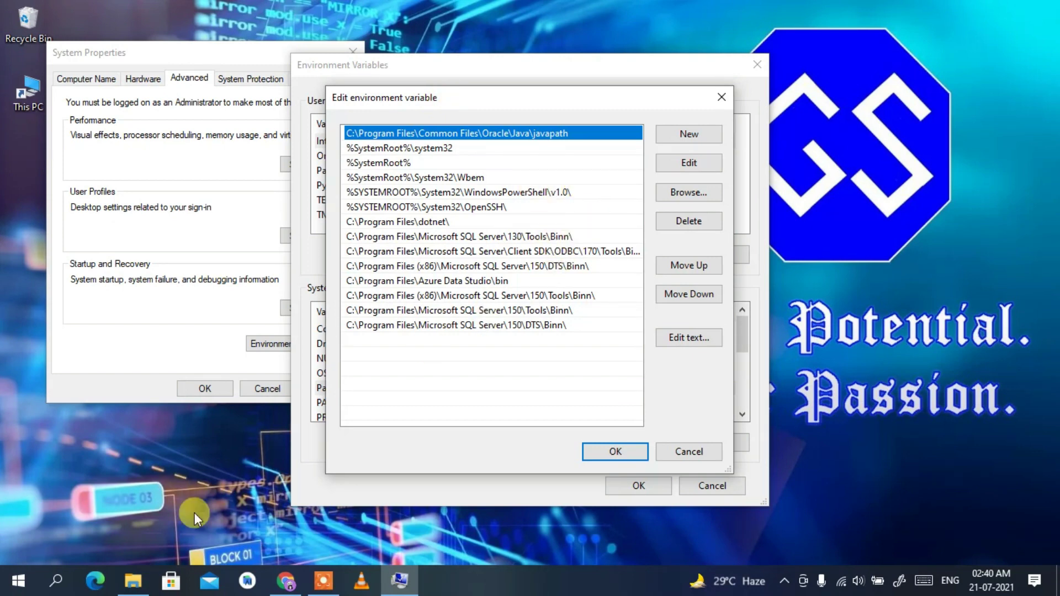
Step: Browse to C:\Program Files\Java\jdk-16.0.2\bin in File Explorer and copy that path
{"action": "left_click", "coordinate": [133, 579]}
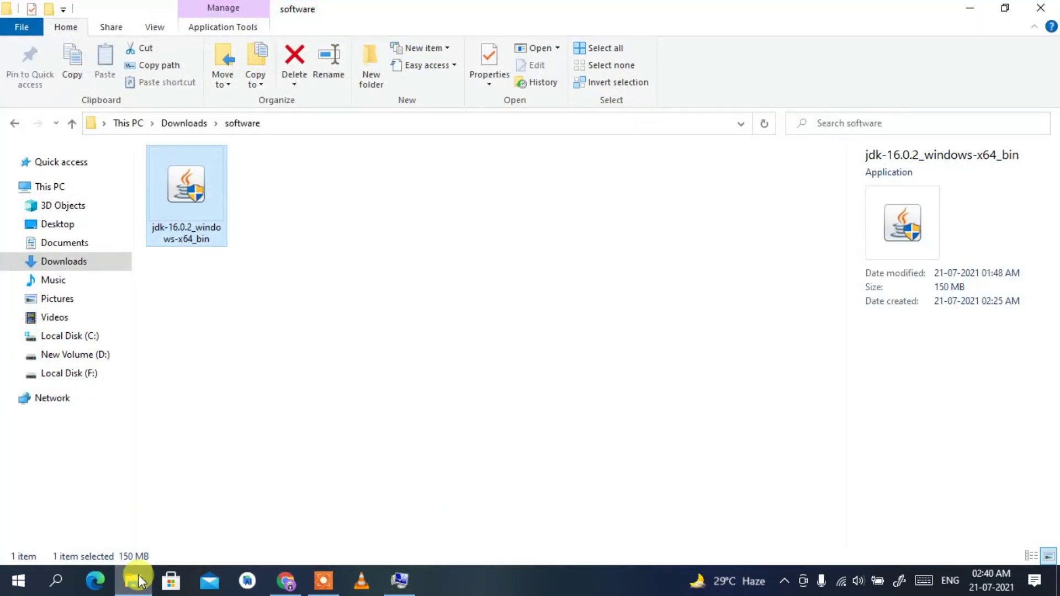
{"action": "left_click", "coordinate": [85, 336]}
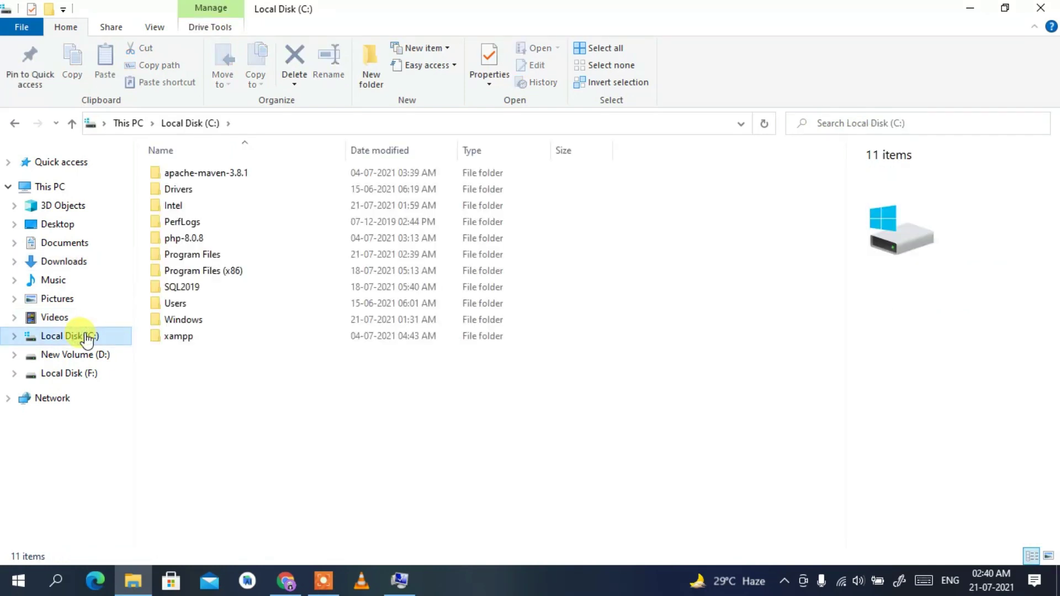
{"action": "double_click", "coordinate": [205, 257]}
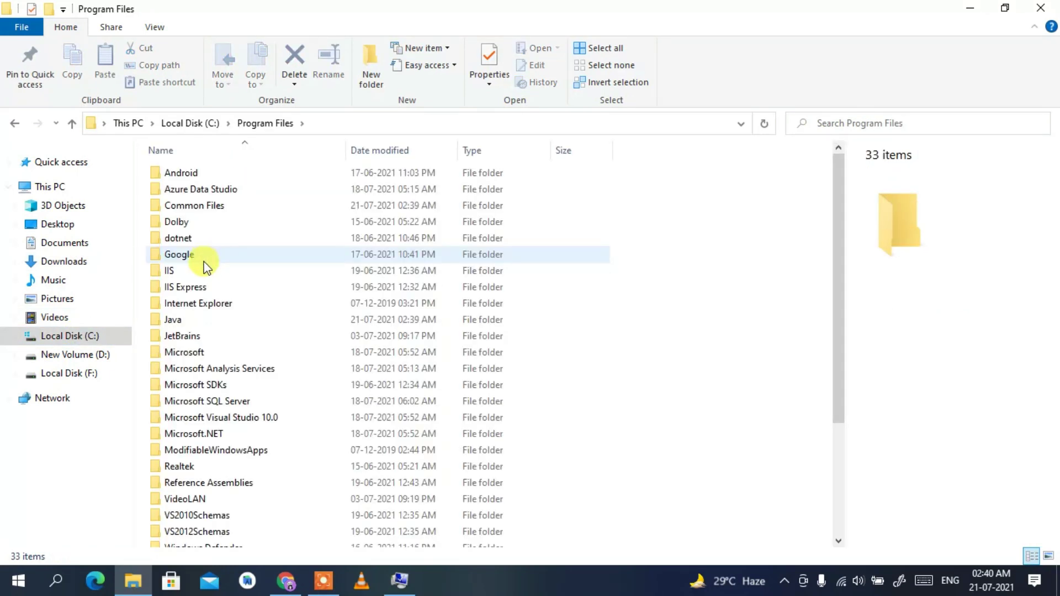
{"action": "double_click", "coordinate": [193, 318]}
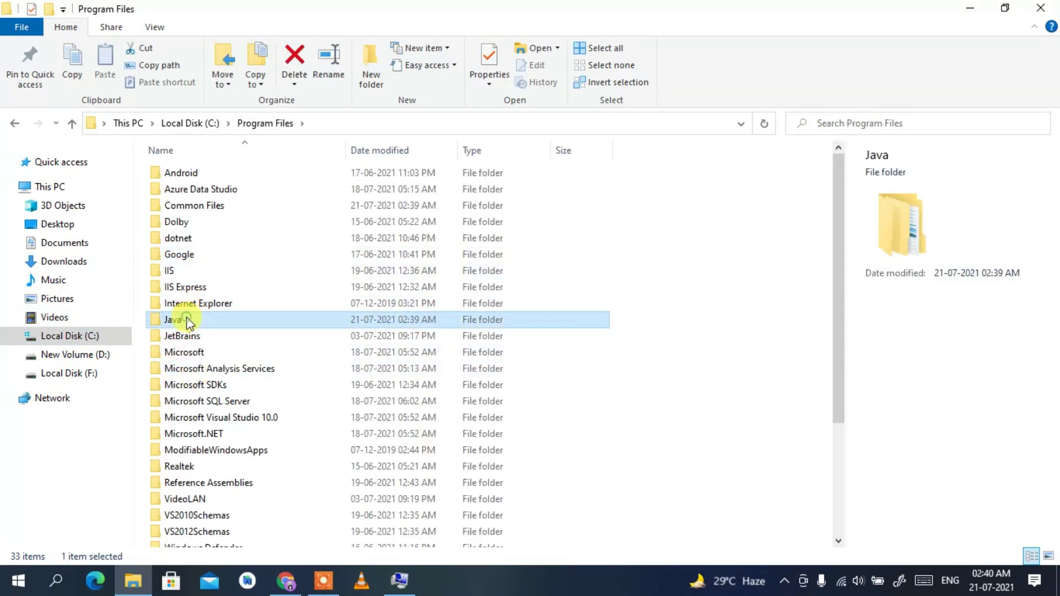
{"action": "double_click", "coordinate": [184, 173]}
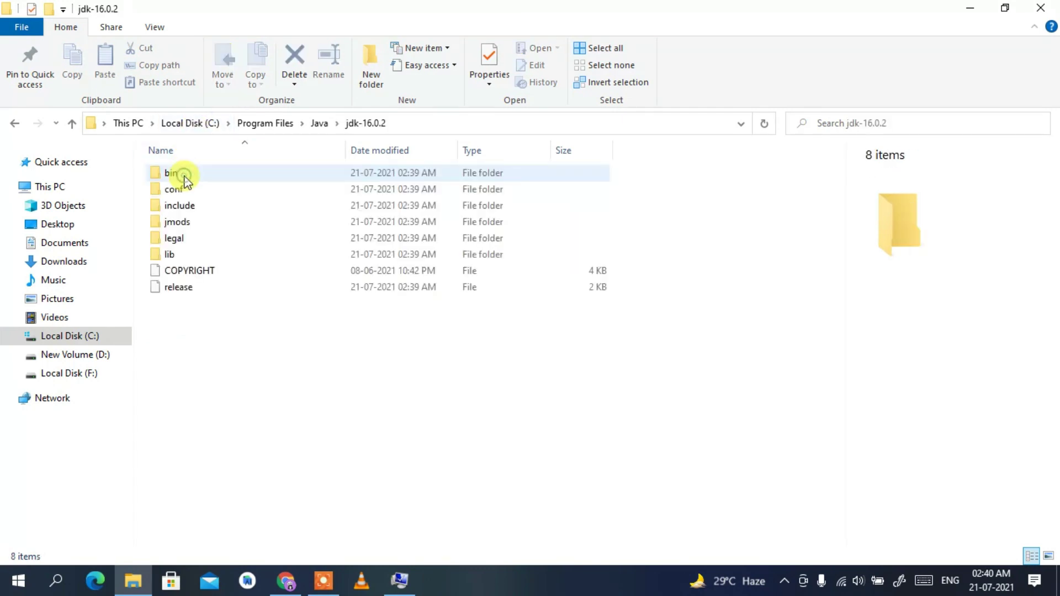
{"action": "double_click", "coordinate": [173, 173]}
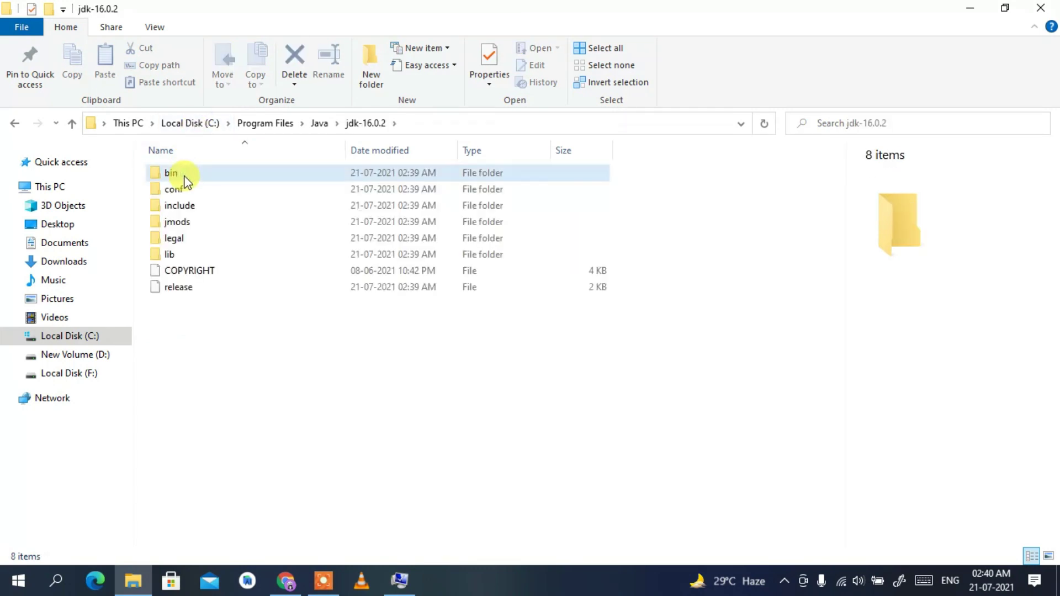
{"action": "left_click", "coordinate": [454, 125]}
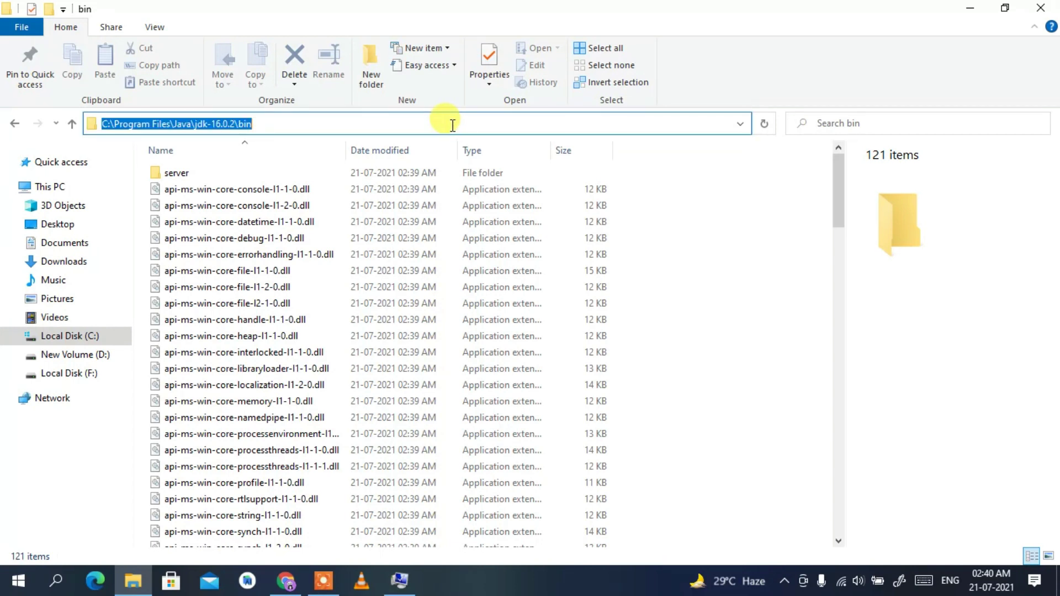
{"action": "right_click", "coordinate": [452, 125]}
{"action": "left_click", "coordinate": [497, 176]}
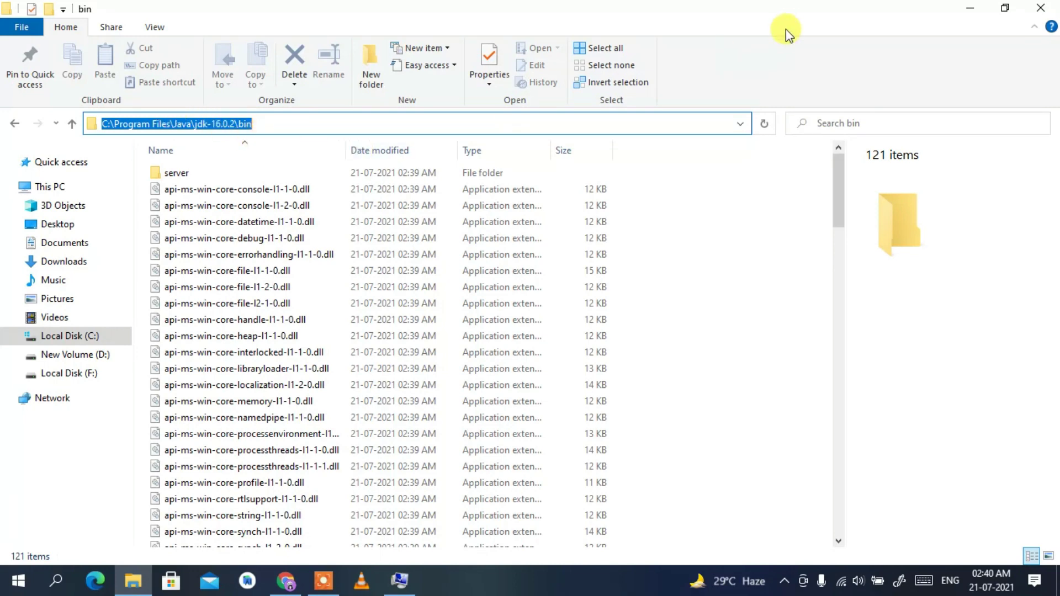
Step: Paste C:\Program Files\Java\jdk-16.0.2\bin as a new system Path entry and confirm with OK
{"action": "left_click", "coordinate": [969, 7]}
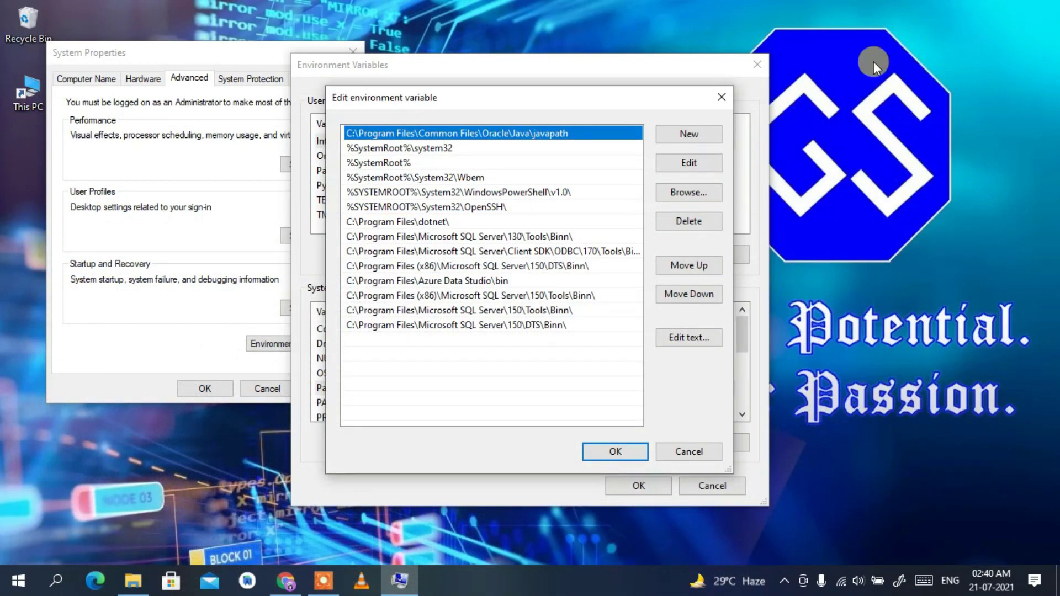
{"action": "left_click", "coordinate": [703, 136]}
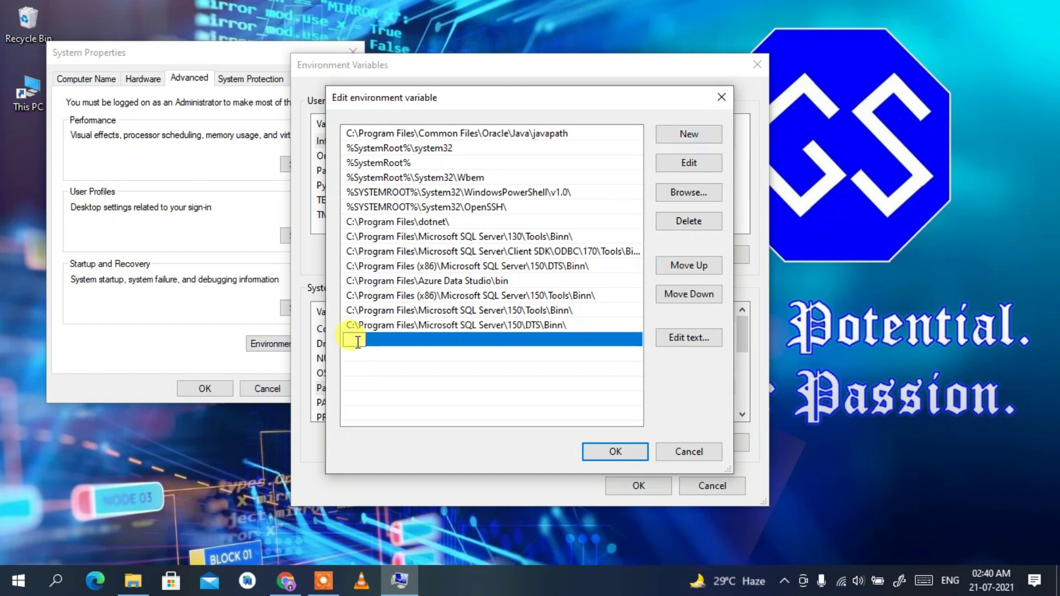
{"action": "right_click", "coordinate": [354, 346]}
{"action": "left_click", "coordinate": [400, 409]}
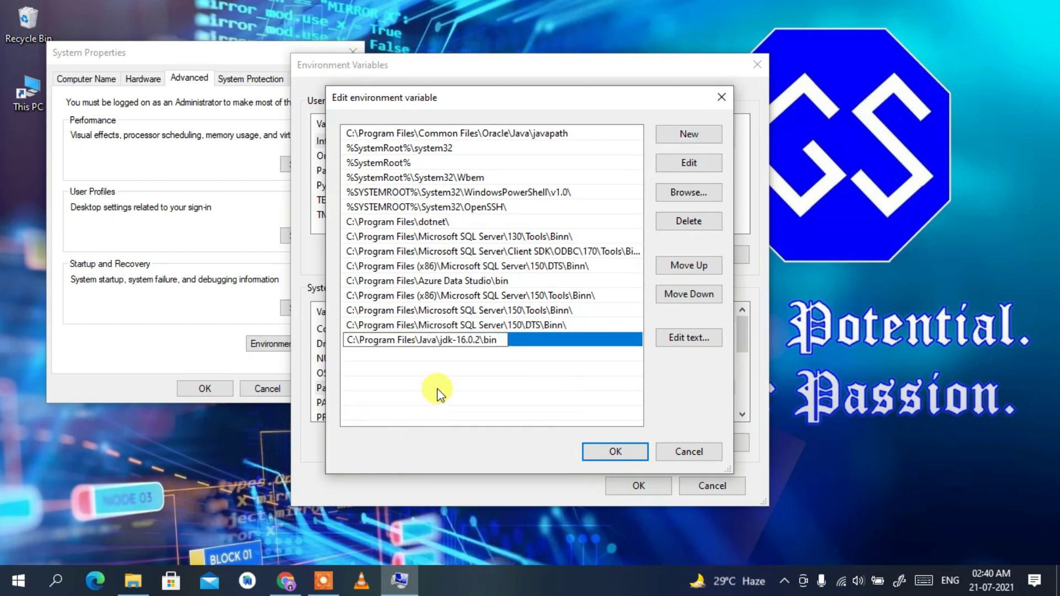
{"action": "left_click", "coordinate": [440, 393]}
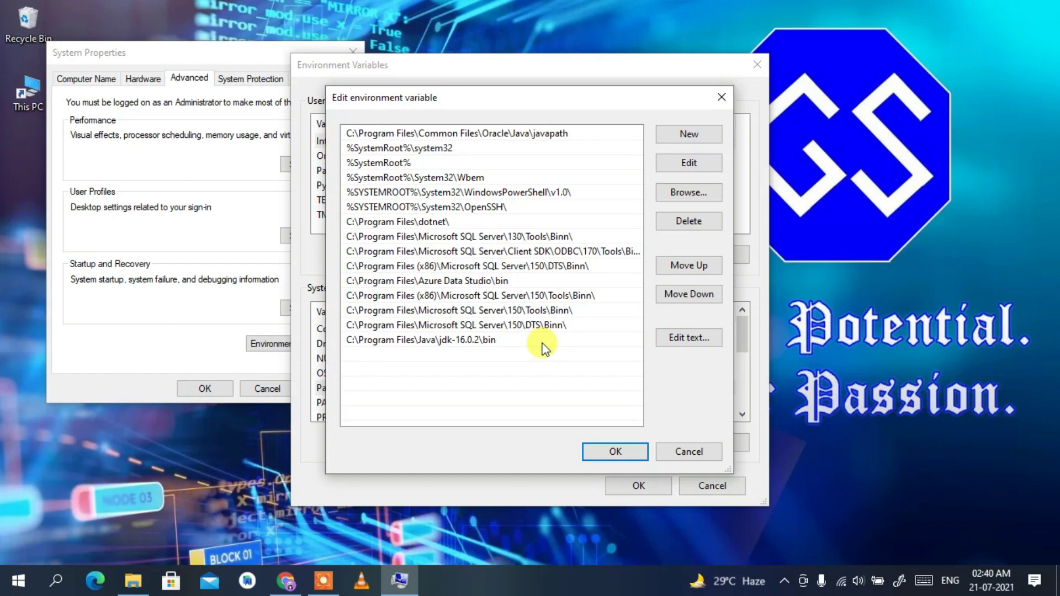
{"action": "left_click", "coordinate": [615, 452]}
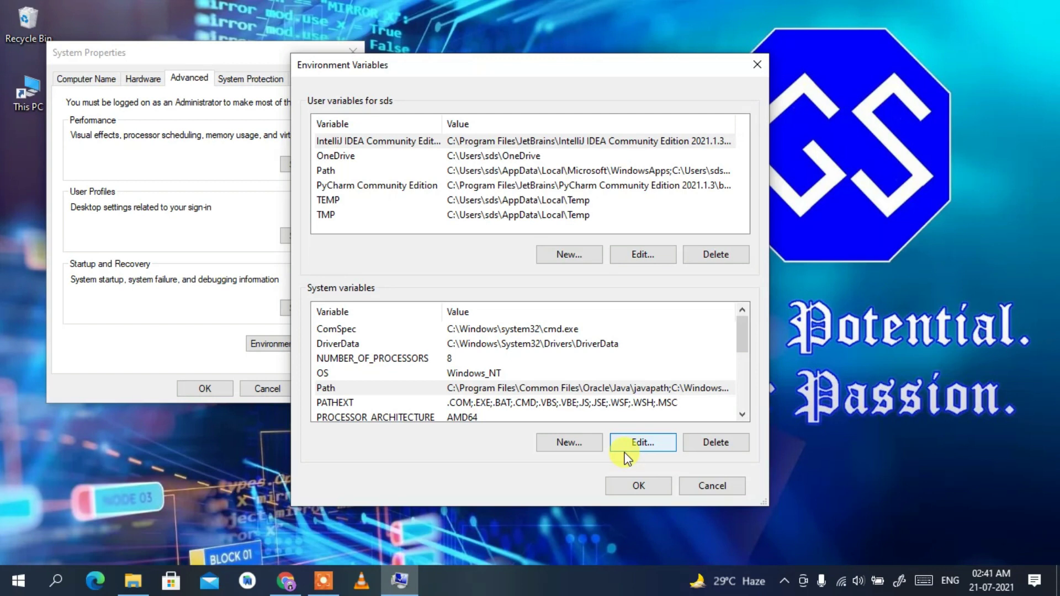
Step: Add system variable JAVA_HOME = C:\Program Files\Java\jdk-16.0.2, then OK out of all dialogs
{"action": "left_click", "coordinate": [570, 444]}
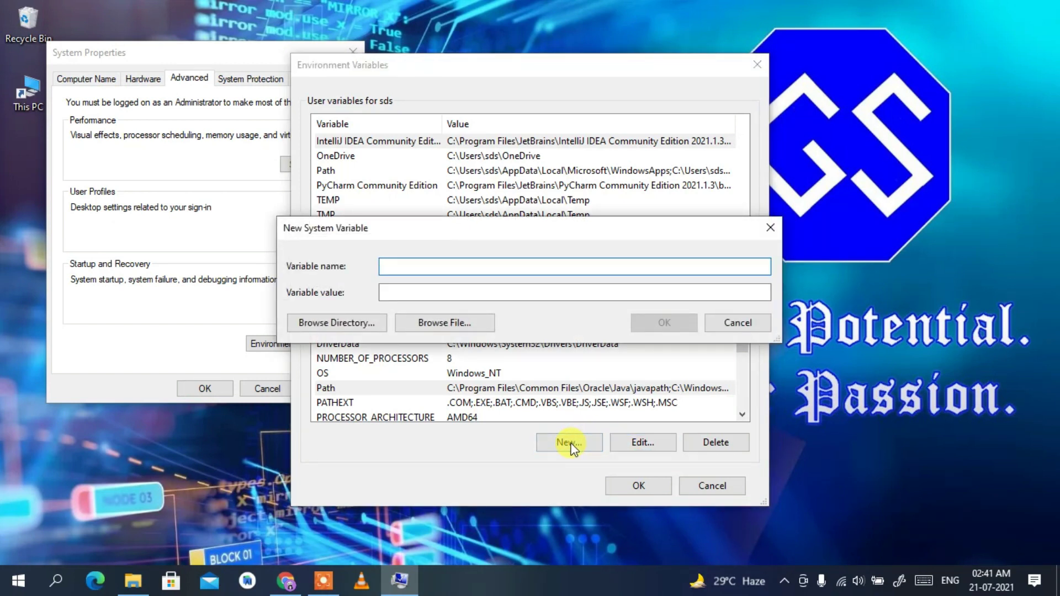
{"action": "type", "text": "JAVA_HOME"}
{"action": "left_click", "coordinate": [419, 292]}
{"action": "right_click", "coordinate": [419, 291]}
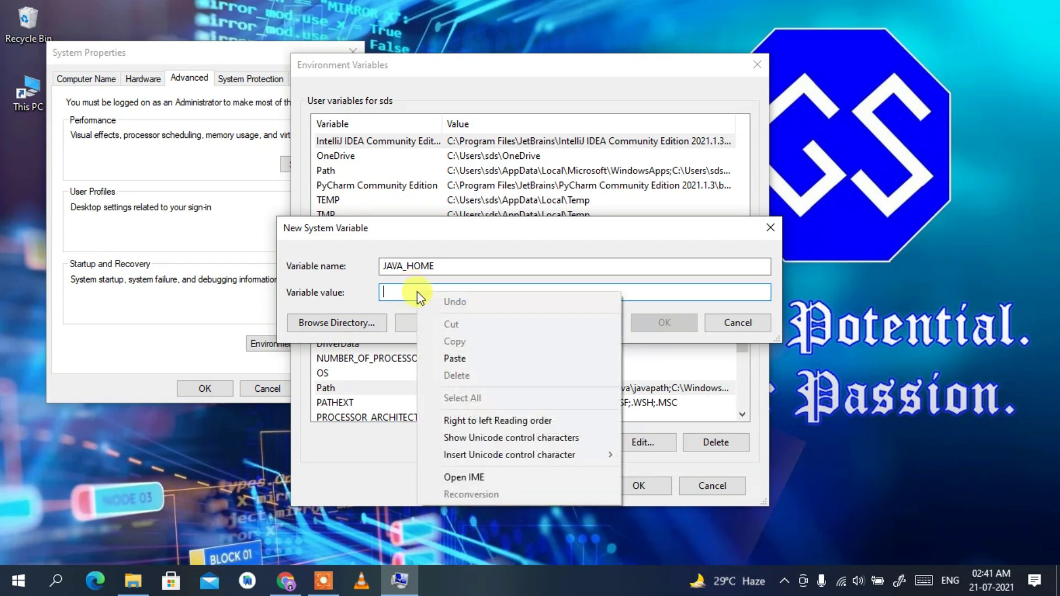
{"action": "left_click", "coordinate": [475, 352]}
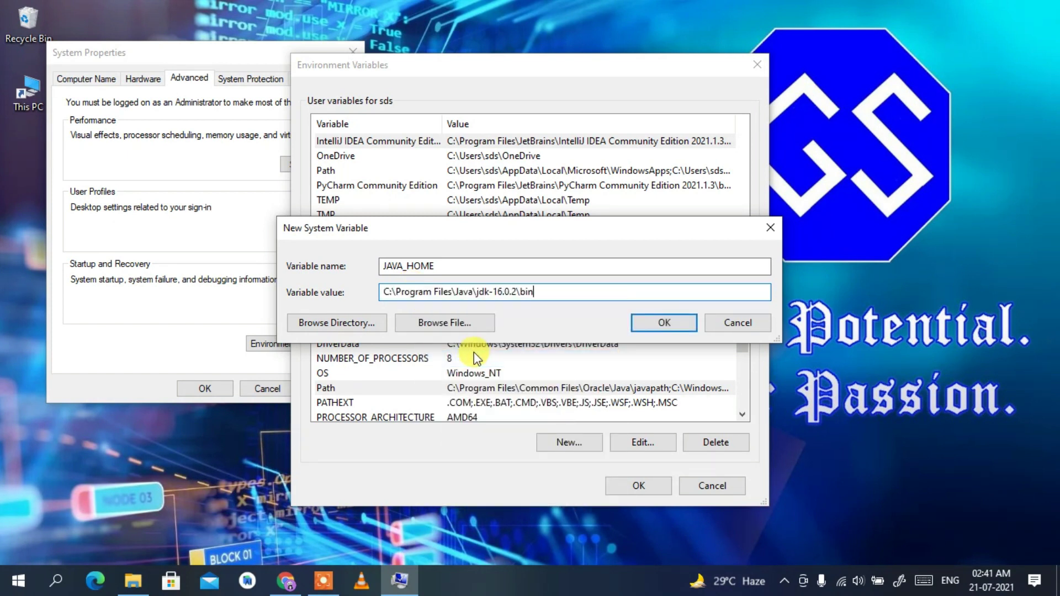
{"action": "key", "text": "BackSpace"}
{"action": "key", "text": "BackSpace"}
{"action": "key", "text": "BackSpace"}
{"action": "key", "text": "BackSpace"}
{"action": "left_click_drag", "start_coordinate": [539, 292], "coordinate": [475, 293]}
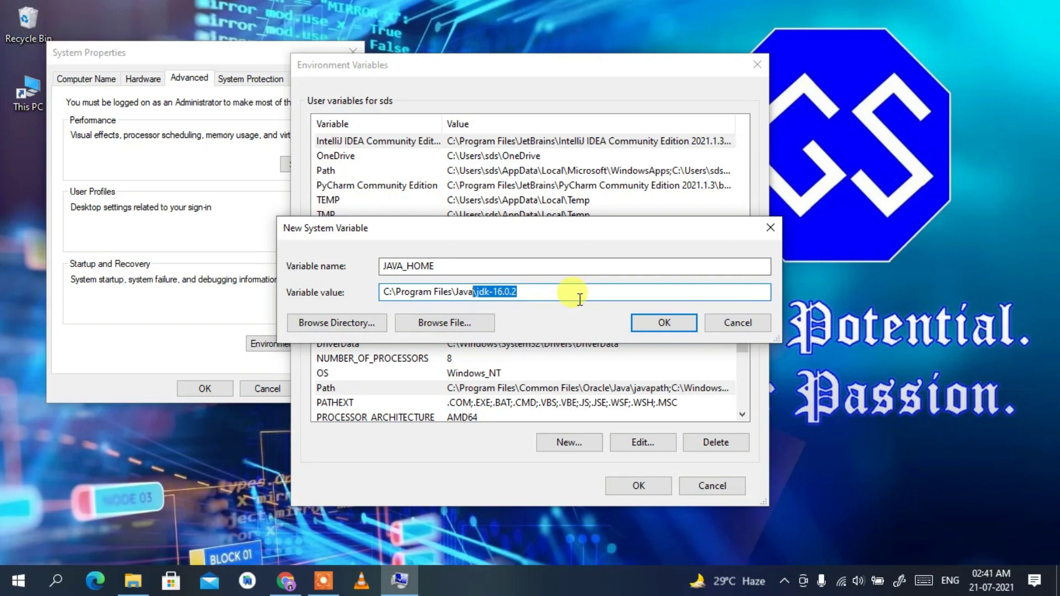
{"action": "left_click", "coordinate": [642, 323]}
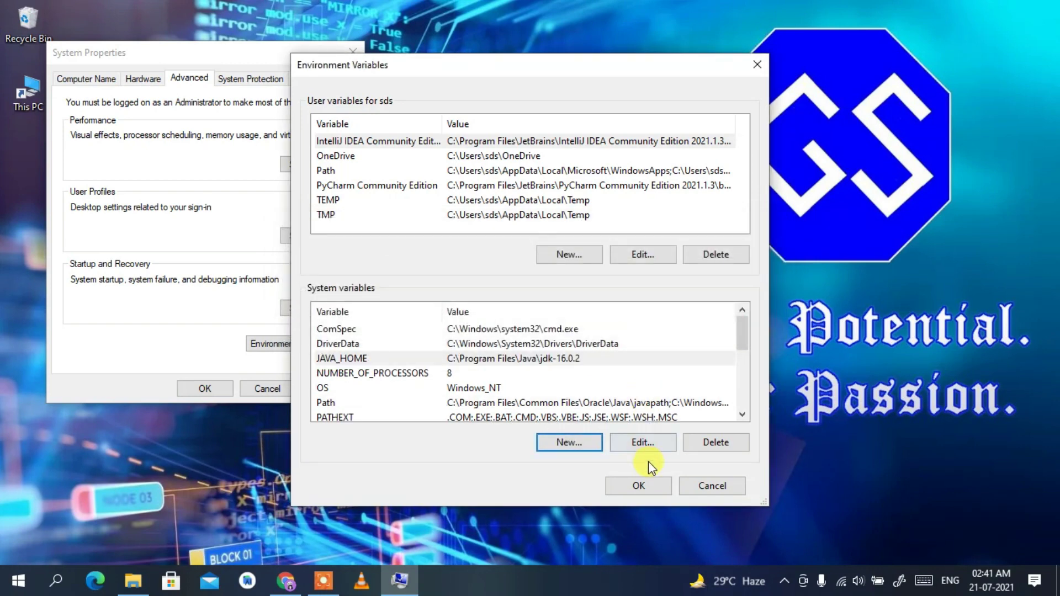
{"action": "left_click", "coordinate": [640, 482]}
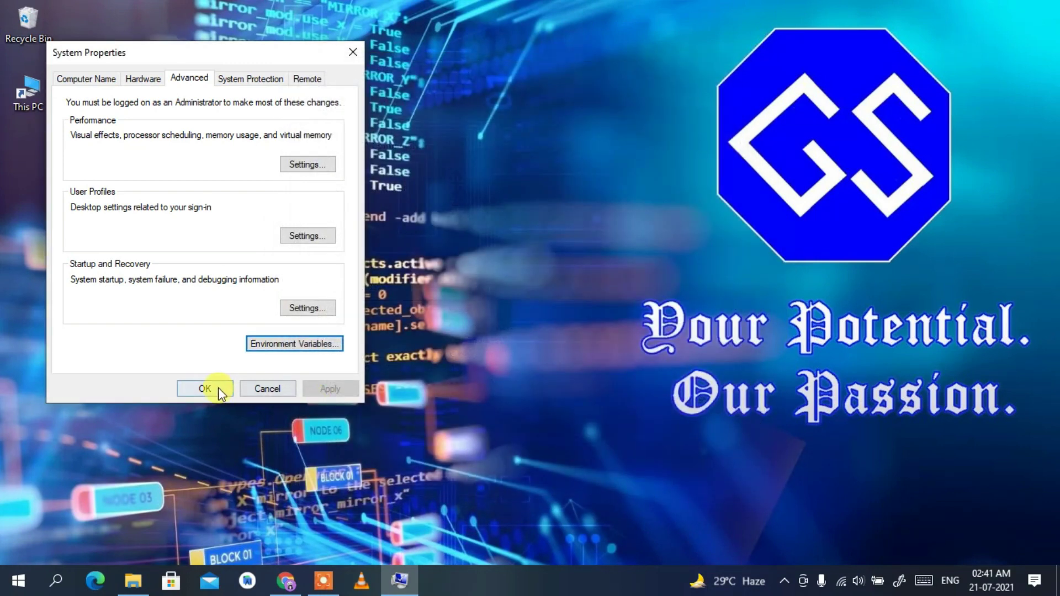
{"action": "left_click", "coordinate": [204, 388]}
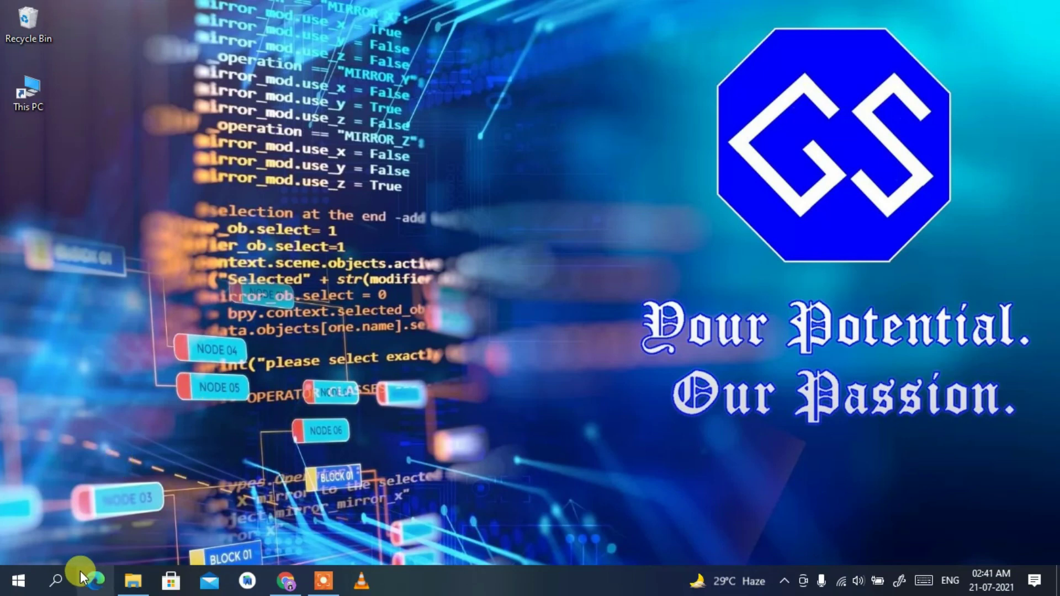
{"action": "left_click", "coordinate": [58, 581]}
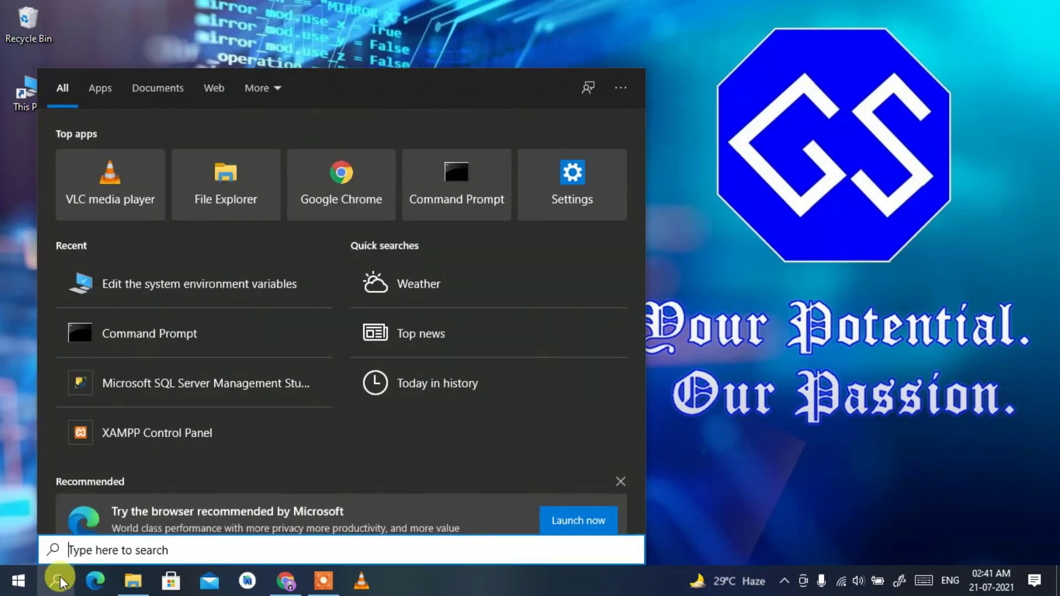
{"action": "type", "text": "cmd"}
{"action": "key", "text": "Return"}
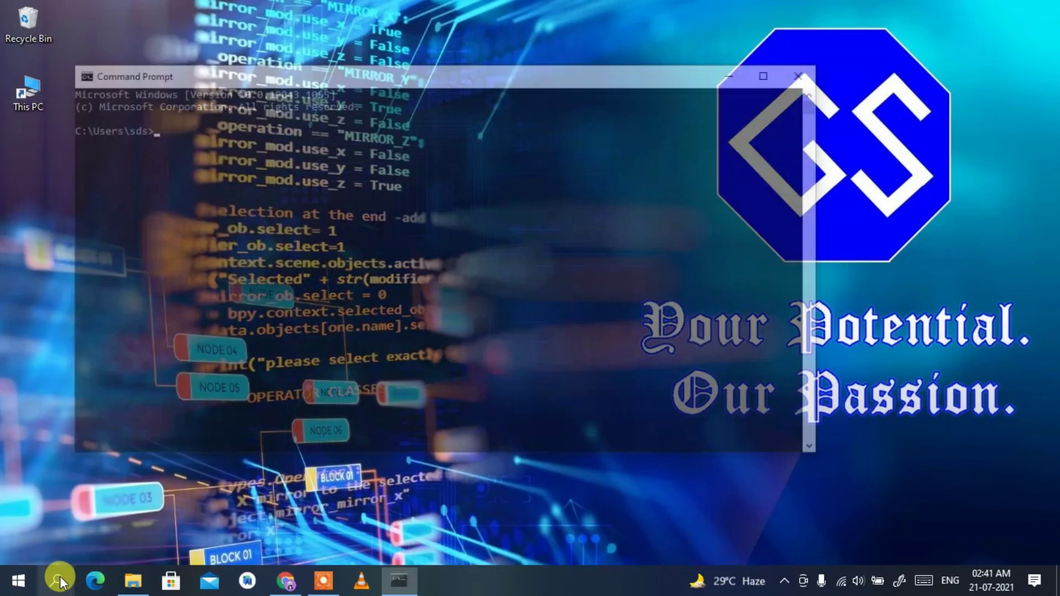
{"action": "type", "text": "java -"}
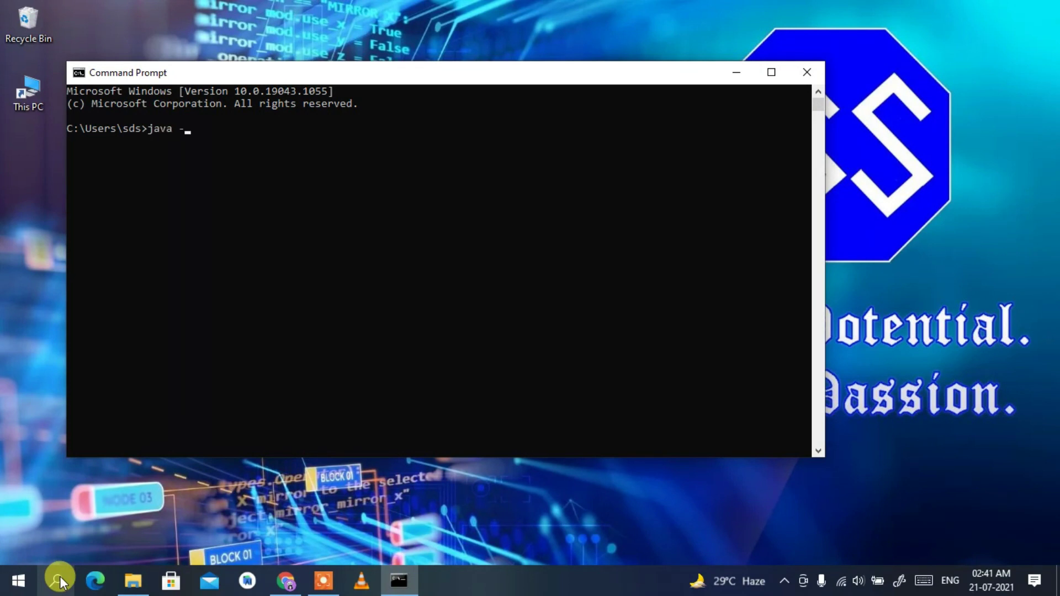
{"action": "type", "text": "-version"}
{"action": "key", "text": "Return"}
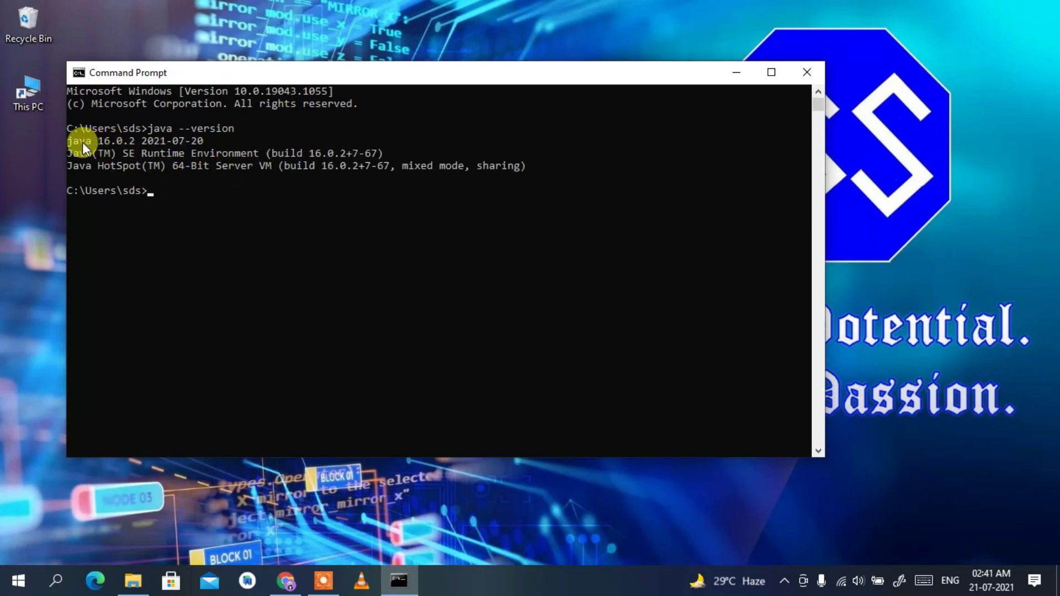
{"action": "left_click_drag", "start_coordinate": [65, 142], "coordinate": [226, 143]}
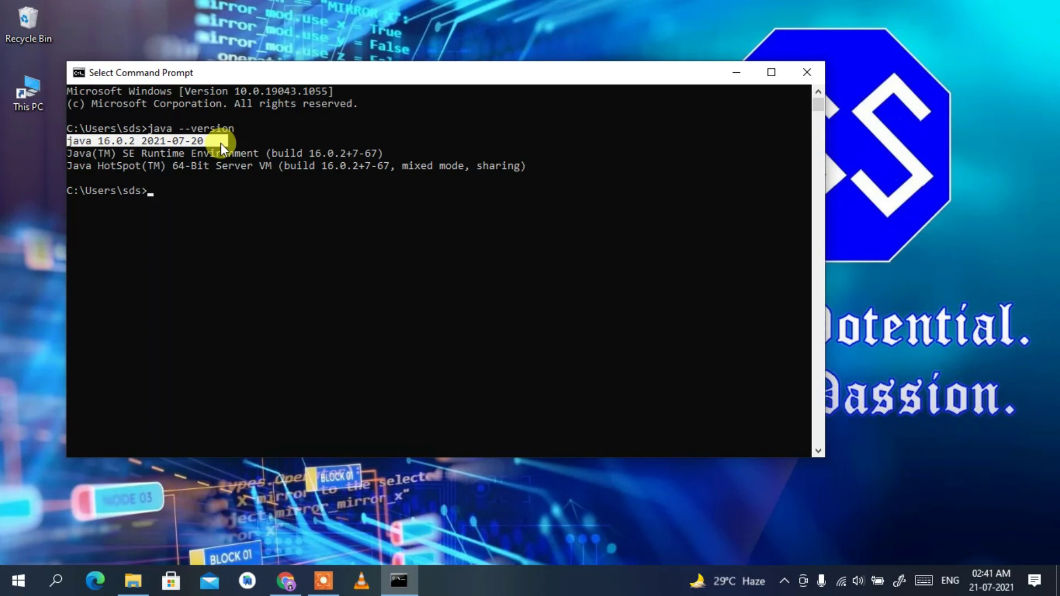
{"action": "left_click", "coordinate": [802, 72]}
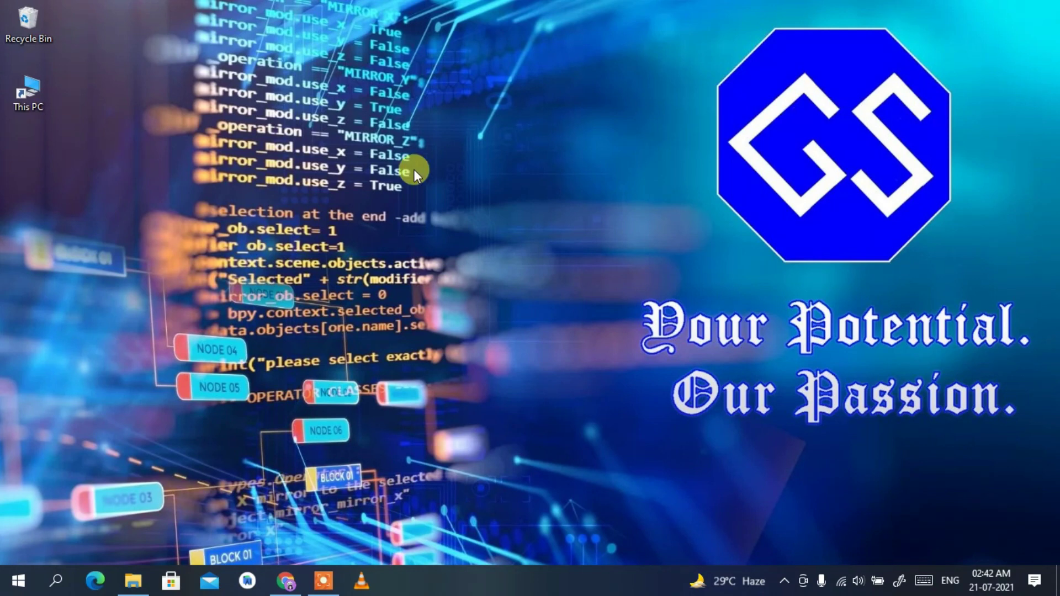
Step: Make a new desktop folder named 'Java_programs' and open it in File Explorer
{"action": "right_click", "coordinate": [34, 182]}
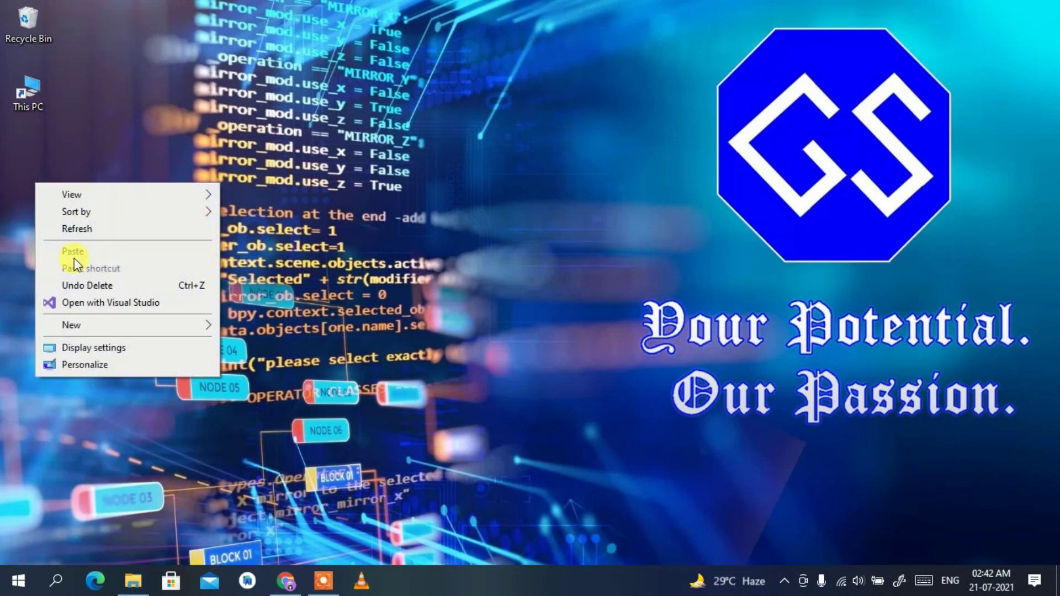
{"action": "mouse_move", "coordinate": [122, 327]}
{"action": "left_click", "coordinate": [247, 329]}
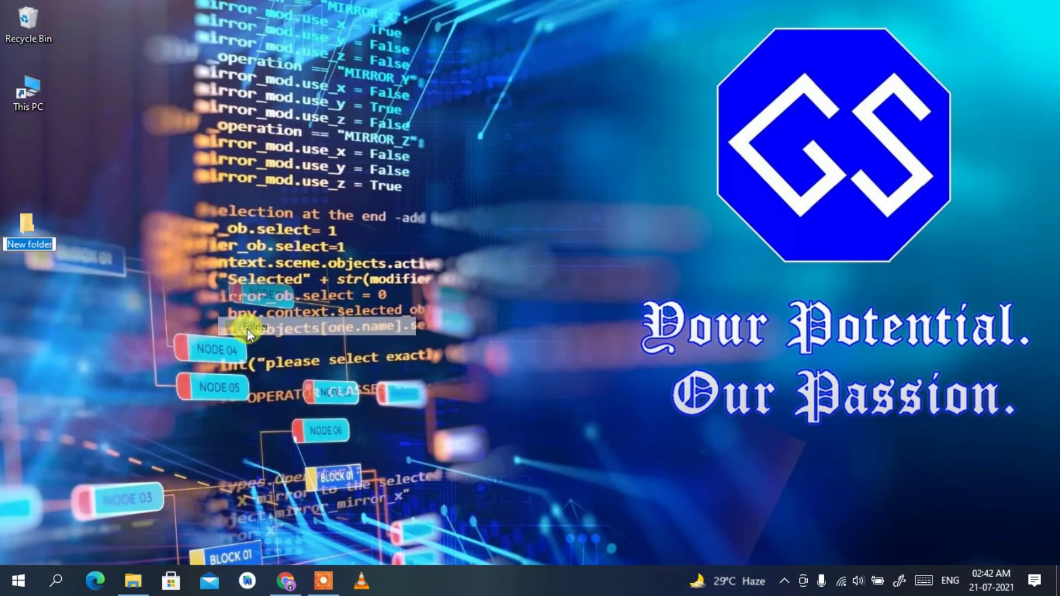
{"action": "type", "text": "Jav"}
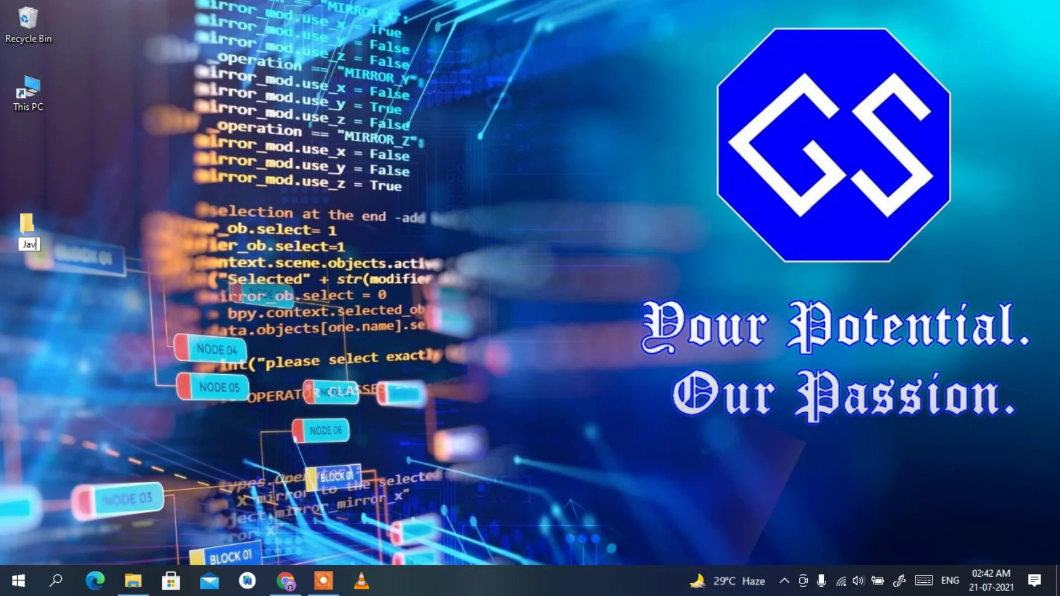
{"action": "type", "text": "a_progr"}
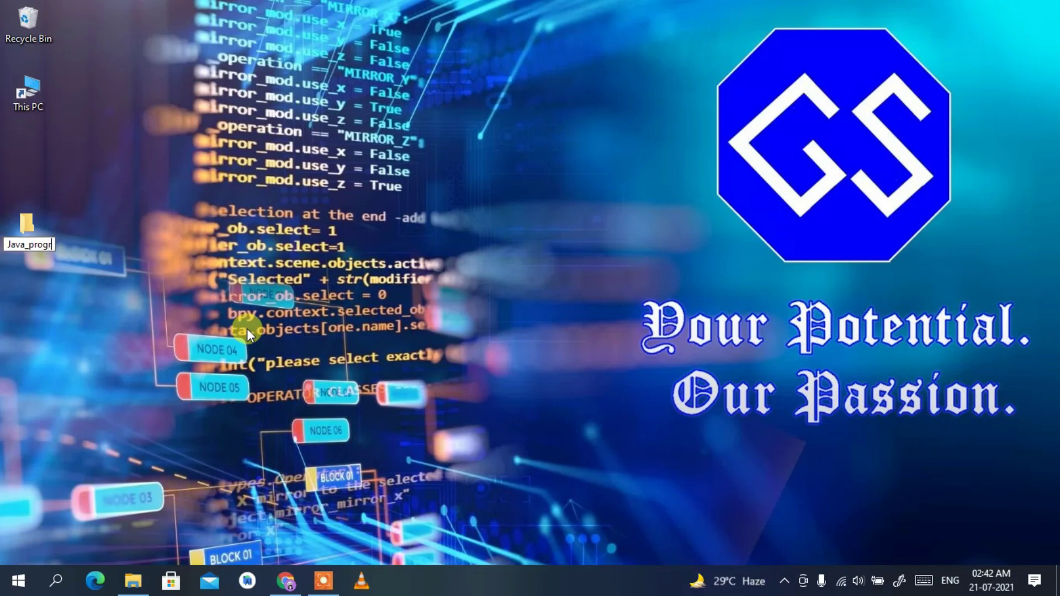
{"action": "type", "text": "ams"}
{"action": "key", "text": "Return"}
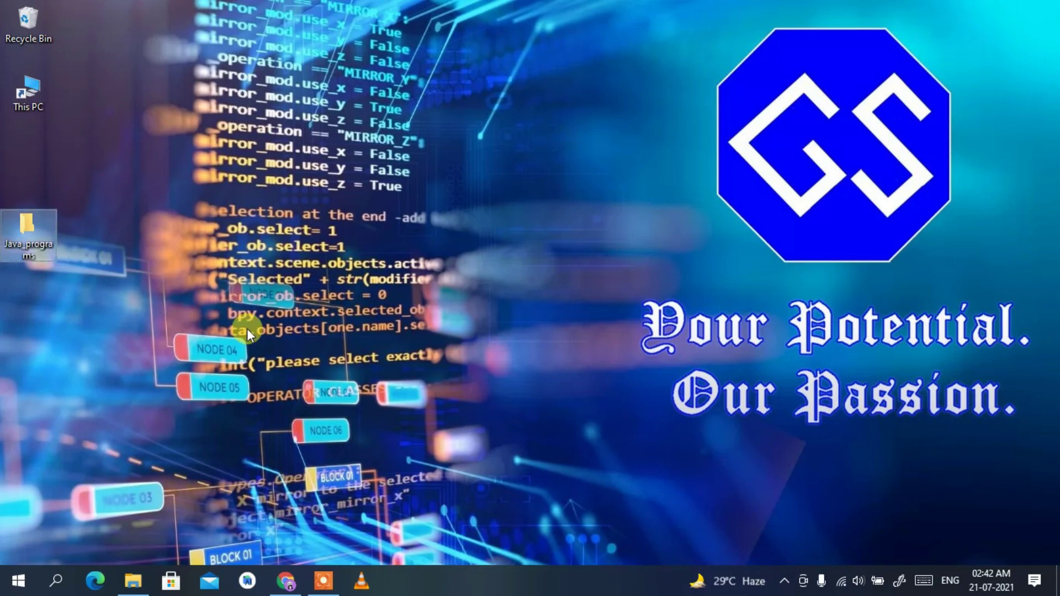
{"action": "key", "text": "Return"}
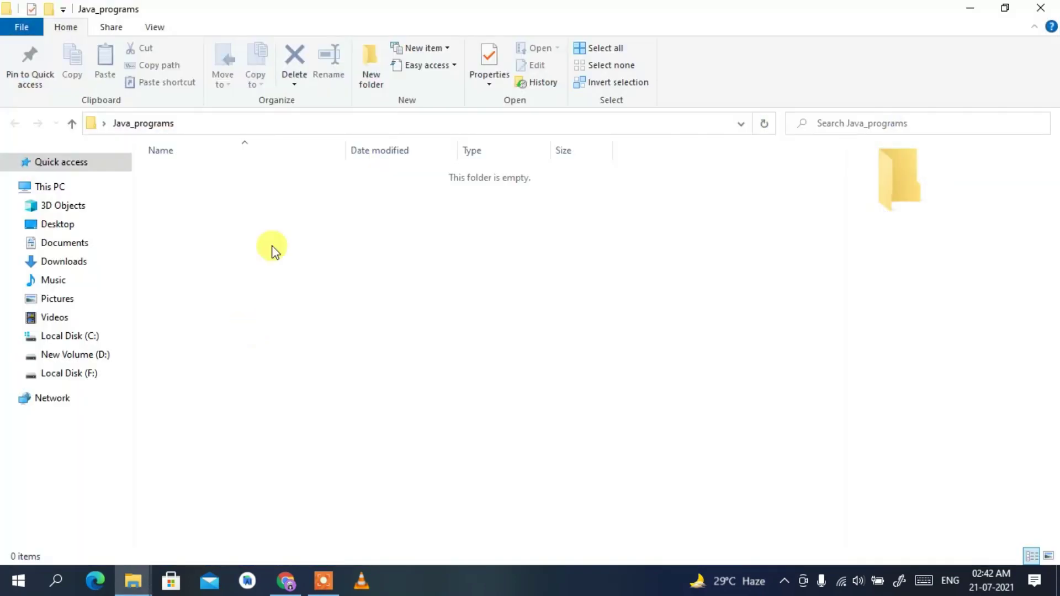
Step: Create a New Text Document in Java_programs and open it in Notepad
{"action": "right_click", "coordinate": [304, 170]}
{"action": "mouse_move", "coordinate": [452, 379]}
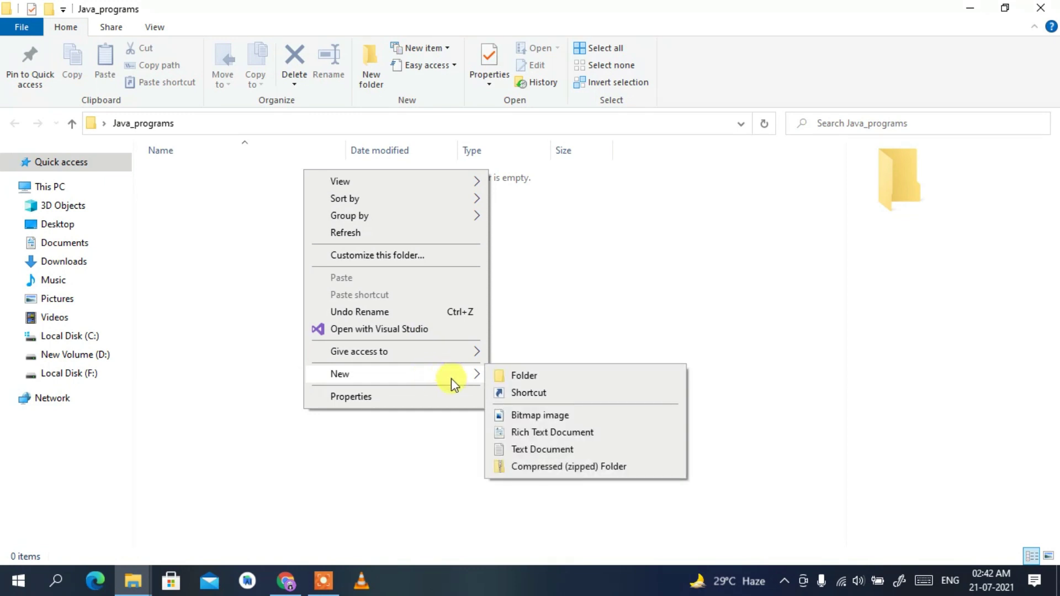
{"action": "left_click", "coordinate": [529, 449]}
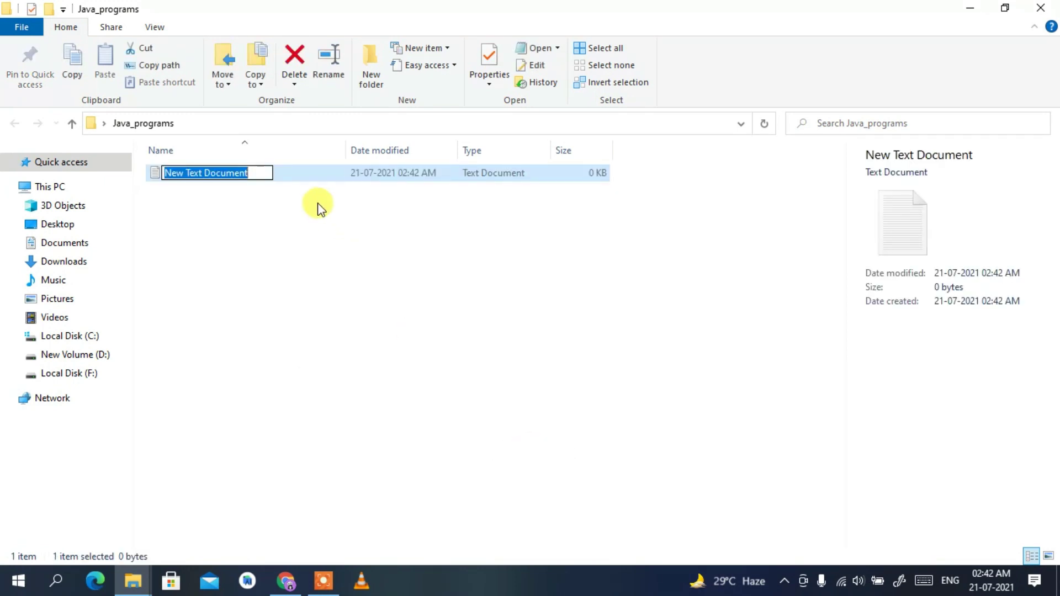
{"action": "double_click", "coordinate": [305, 183]}
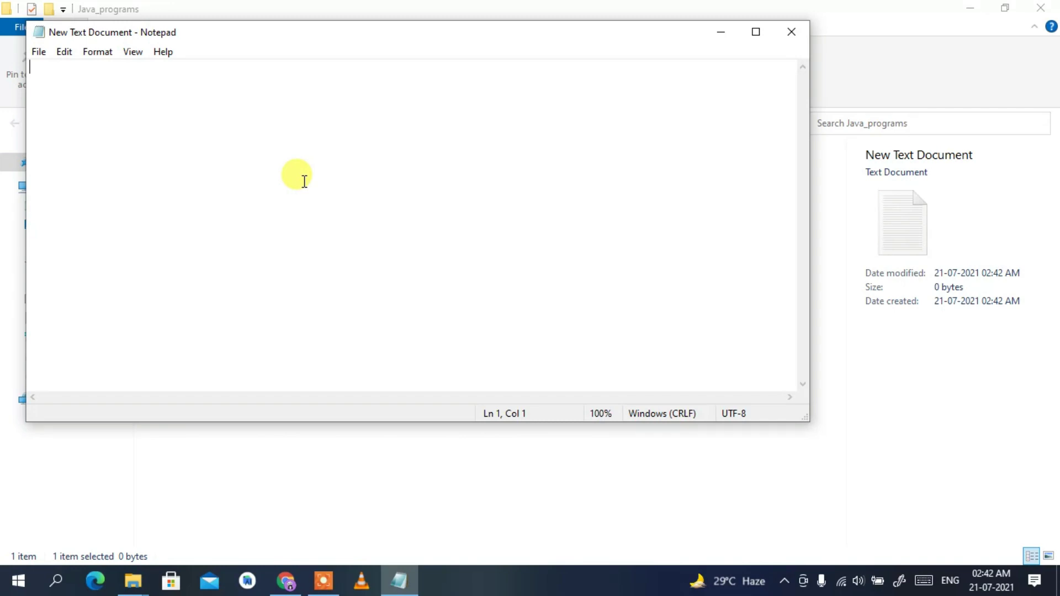
Step: Write the HelloWorld class braces and the public static void main(String args[]) declaration
{"action": "type", "text": "class"}
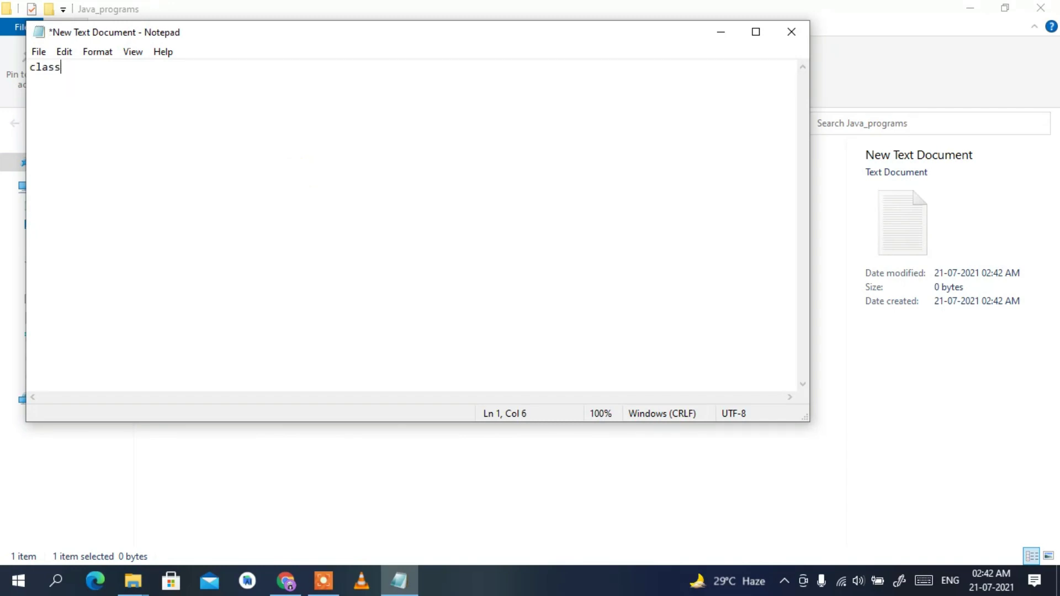
{"action": "type", "text": " HelloWorld{"}
{"action": "key", "text": "Return"}
{"action": "key", "text": "Return"}
{"action": "key", "text": "Return"}
{"action": "type", "text": "}"}
{"action": "key", "text": "Up"}
{"action": "key", "text": "Up"}
{"action": "key", "text": "Tab"}
{"action": "type", "text": "public stac"}
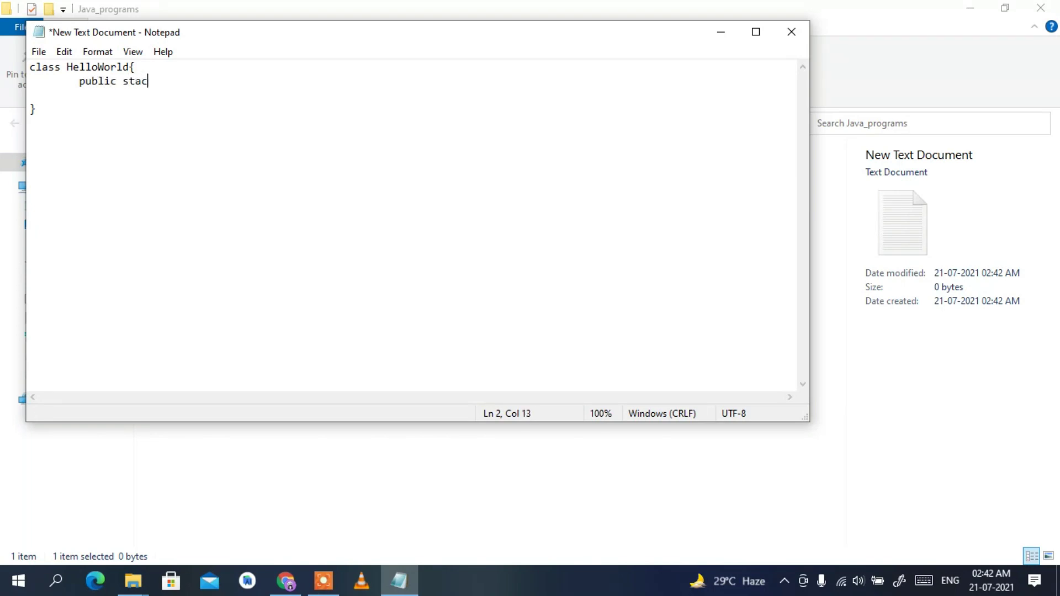
{"action": "key", "text": "BackSpace"}
{"action": "type", "text": "tic void main(Strin"}
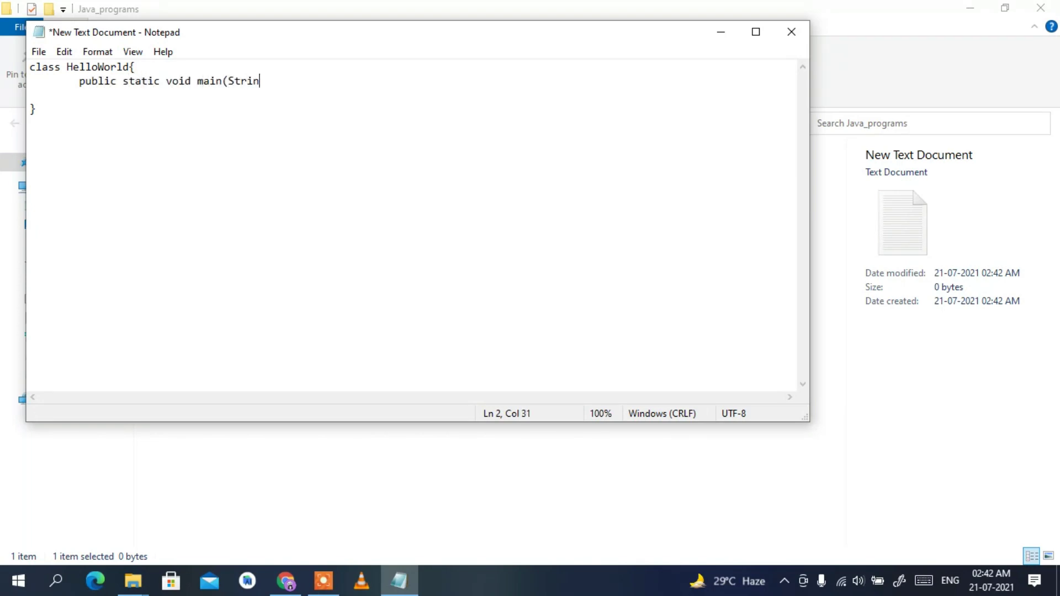
{"action": "type", "text": "g args[])"}
Step: Add the main method body containing System.out.println("Hello World");
{"action": "key", "text": "Return"}
{"action": "key", "text": "Tab"}
{"action": "type", "text": "{"}
{"action": "key", "text": "Return"}
{"action": "key", "text": "Return"}
{"action": "key", "text": "Tab"}
{"action": "type", "text": "}"}
{"action": "key", "text": "Up"}
{"action": "key", "text": "Tab"}
{"action": "type", "text": "System.out.print"}
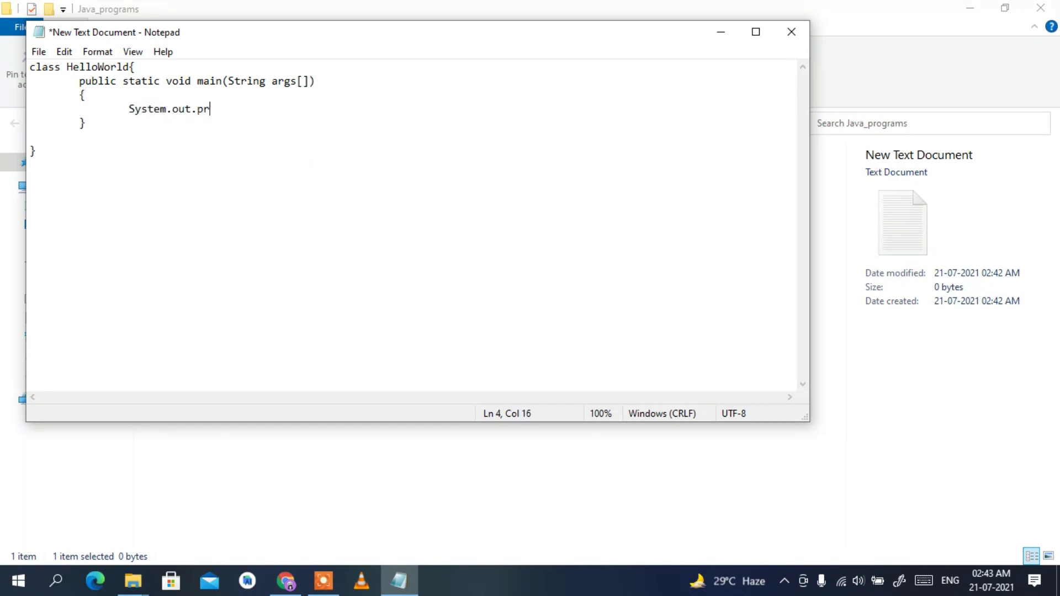
{"action": "key", "text": "BackSpace"}
{"action": "key", "text": "BackSpace"}
{"action": "type", "text": "ntln(\"\");"}
{"action": "left_click", "coordinate": [252, 108]}
{"action": "type", "text": "Hello World"}
Step: Highlight the Hello World message and save the file with Ctrl+S
{"action": "left_click", "coordinate": [133, 161]}
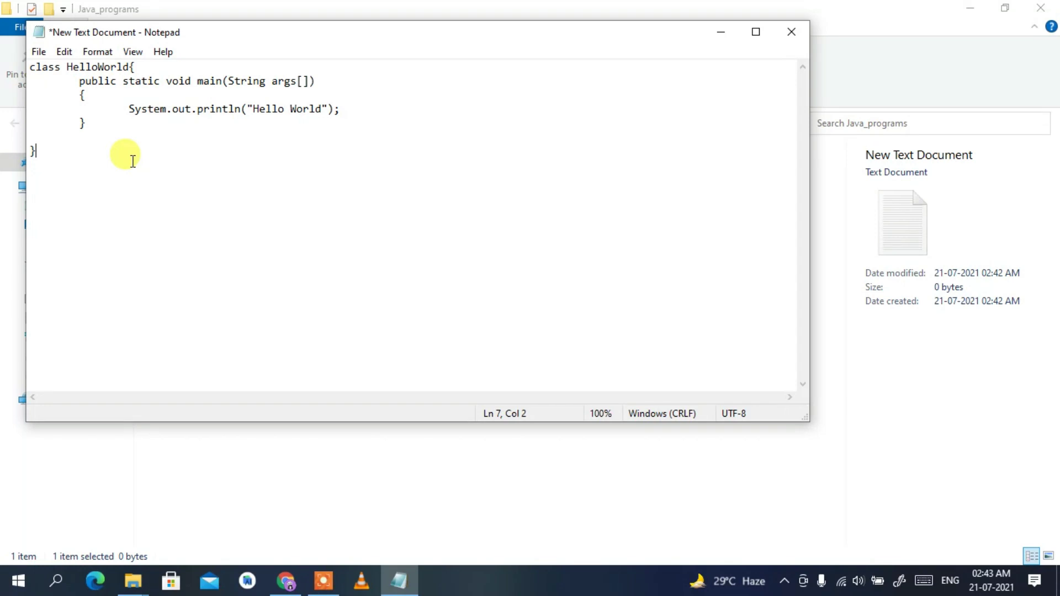
{"action": "left_click_drag", "start_coordinate": [133, 161], "coordinate": [12, 66]}
{"action": "left_click", "coordinate": [224, 127]}
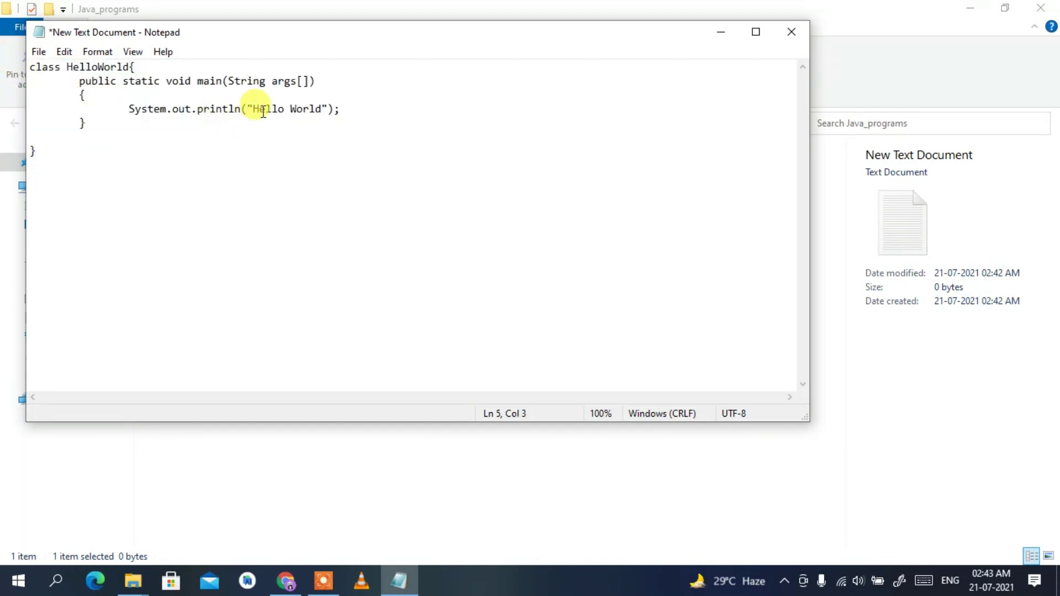
{"action": "left_click_drag", "start_coordinate": [257, 111], "coordinate": [323, 109]}
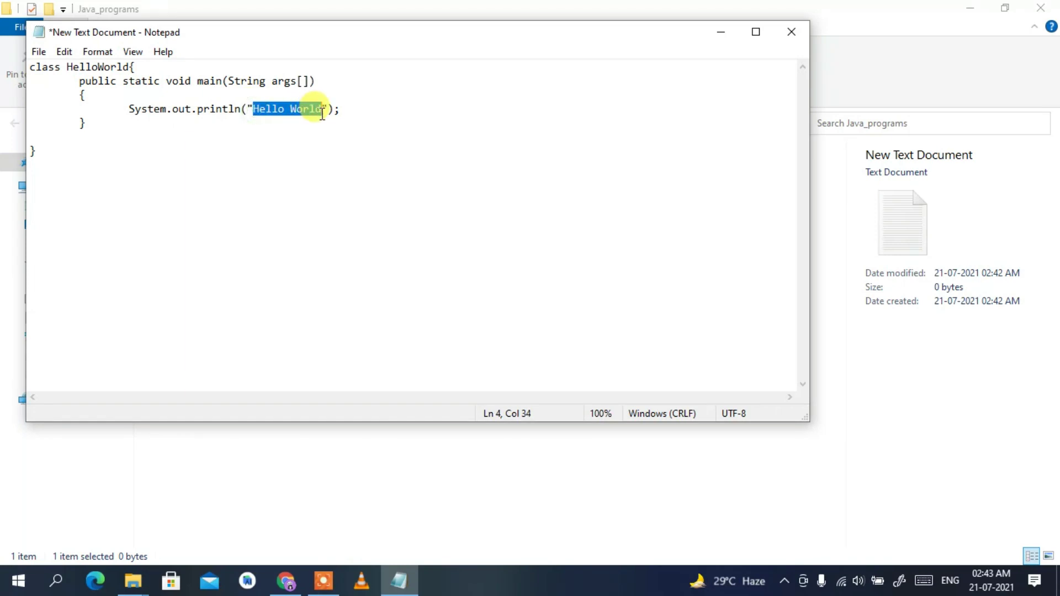
{"action": "key", "text": "ctrl+s"}
Step: Save the code as HelloWorld.java with Save as type set to All Files
{"action": "left_click", "coordinate": [39, 52]}
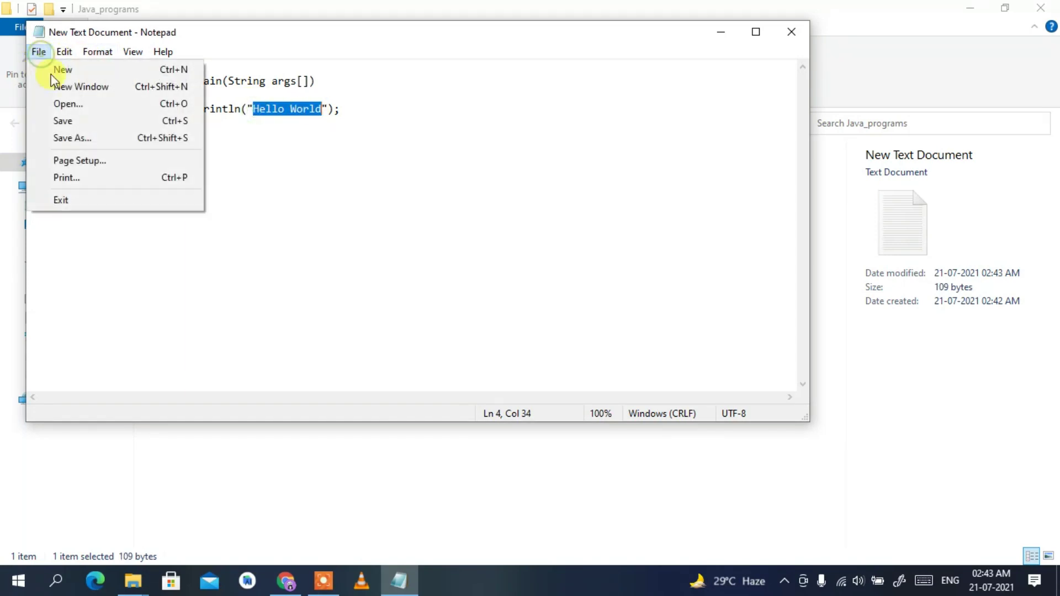
{"action": "left_click", "coordinate": [90, 141]}
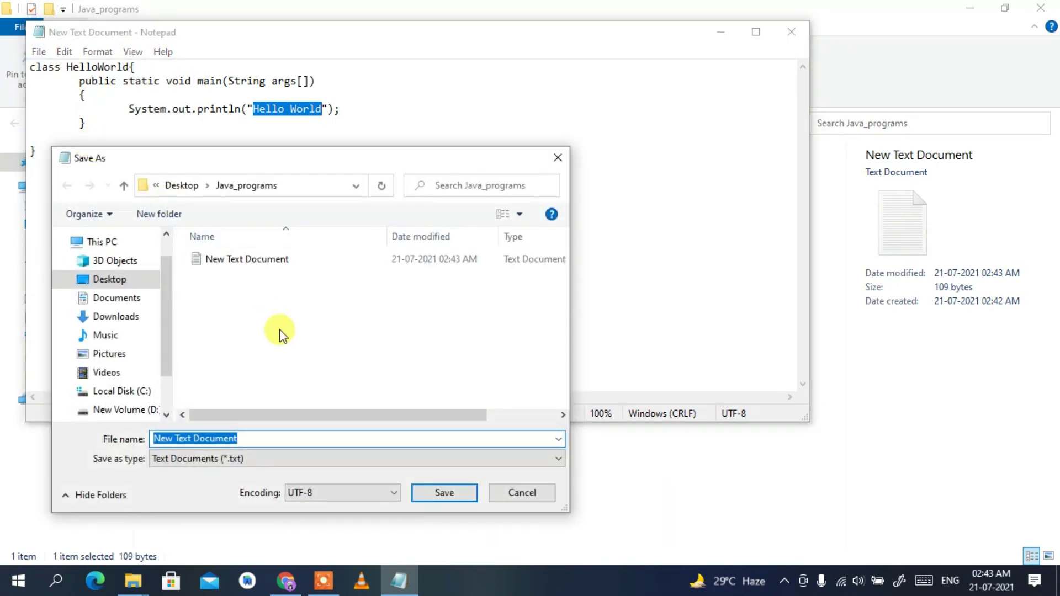
{"action": "type", "text": "H"}
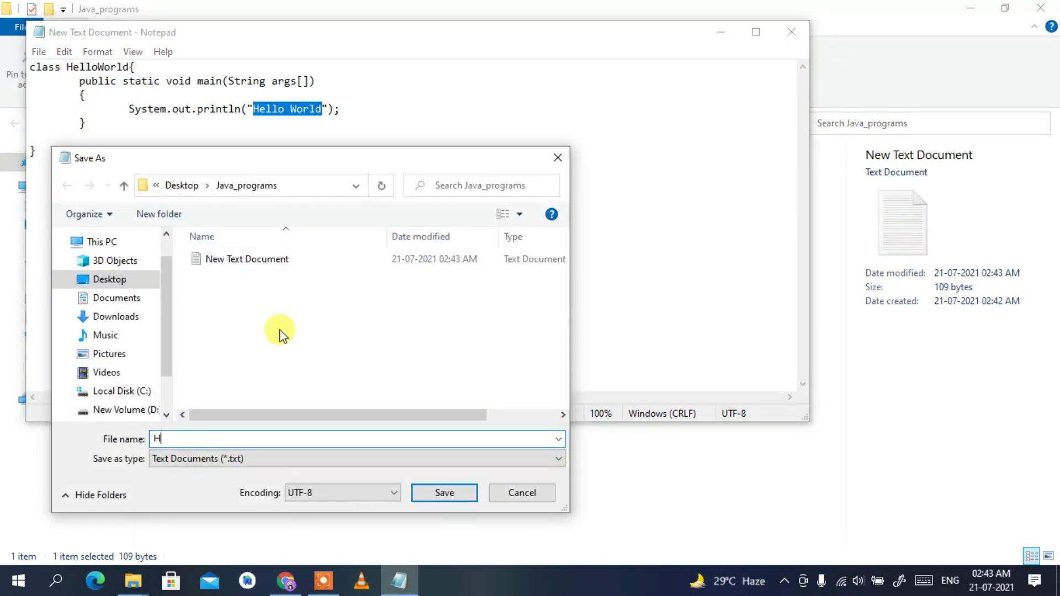
{"action": "type", "text": "elloW"}
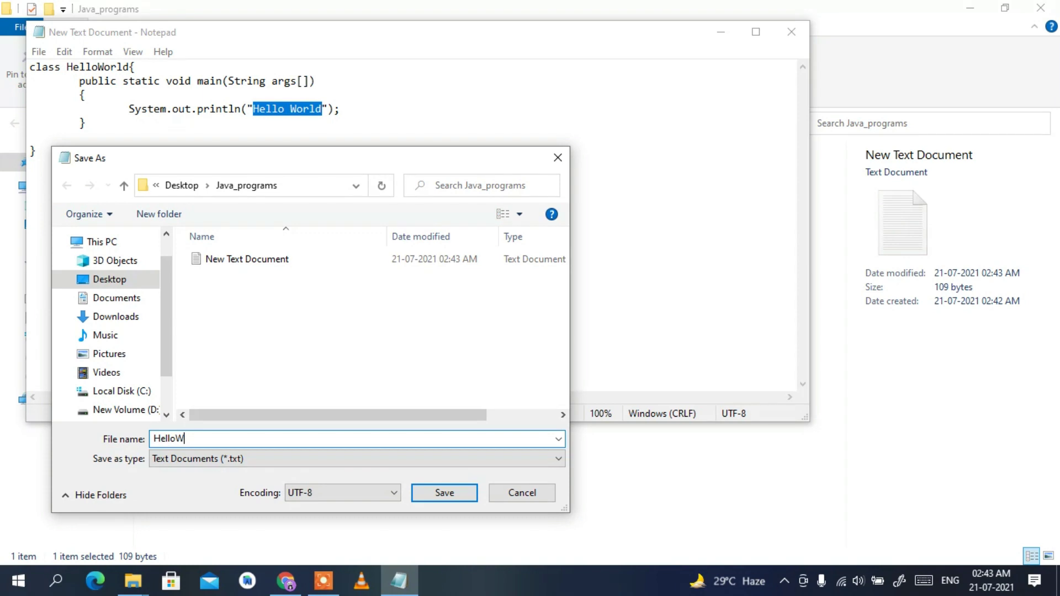
{"action": "type", "text": "orld.java"}
{"action": "left_click", "coordinate": [223, 437]}
{"action": "key", "text": "ctrl+a"}
{"action": "key", "text": "BackSpace"}
{"action": "key", "text": "ctrl+z"}
{"action": "double_click", "coordinate": [201, 433]}
{"action": "left_click", "coordinate": [220, 460]}
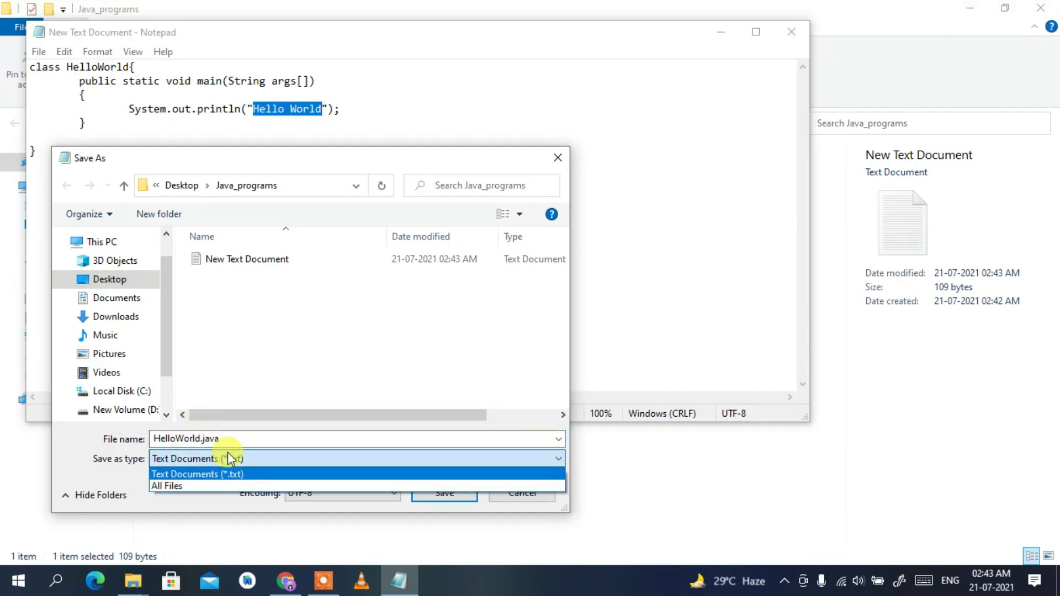
{"action": "left_click", "coordinate": [189, 487]}
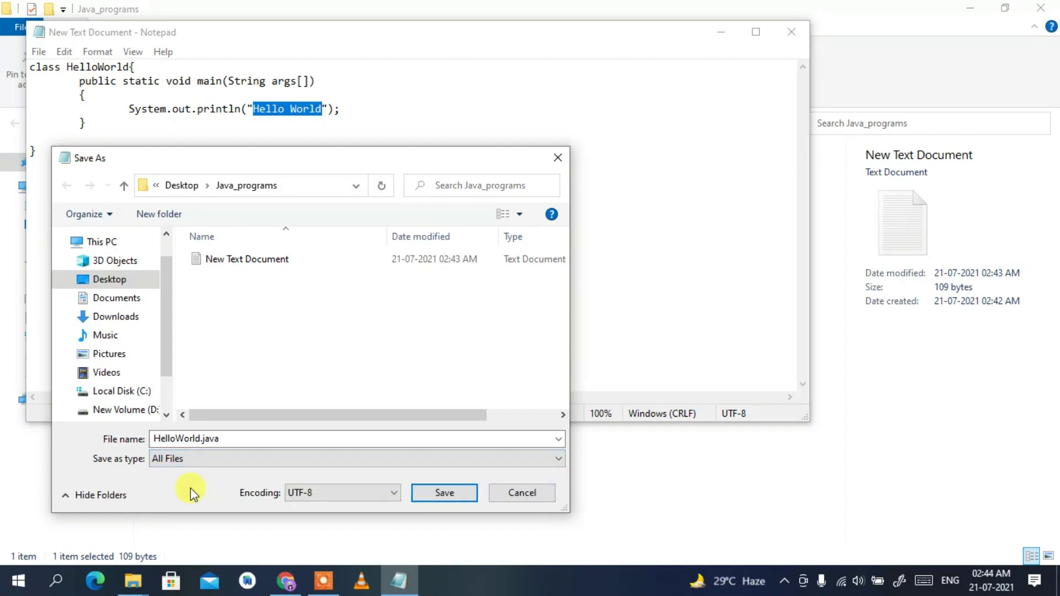
{"action": "left_click", "coordinate": [446, 492]}
{"action": "left_click", "coordinate": [563, 224]}
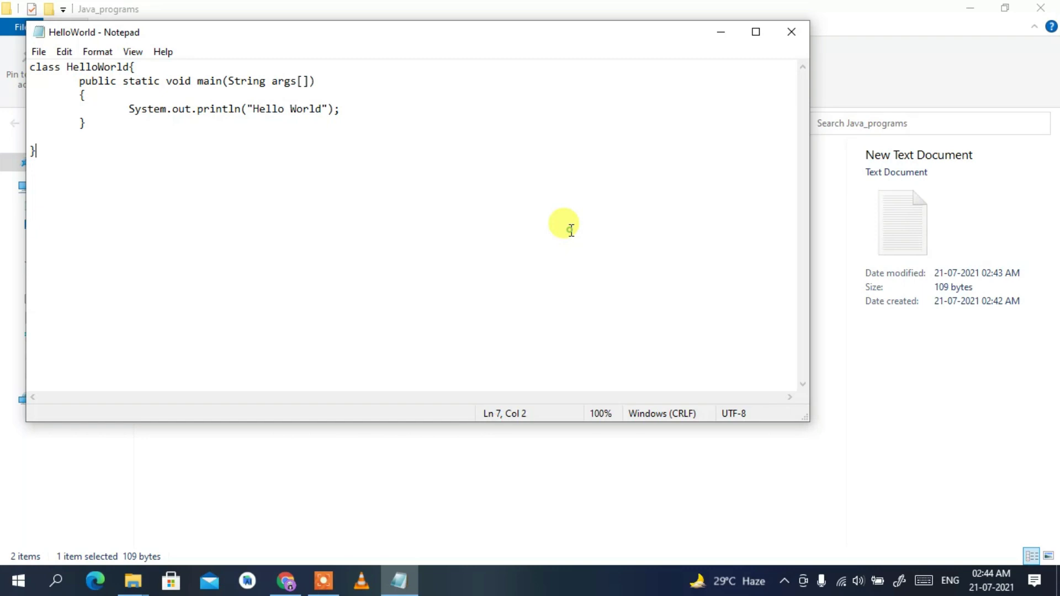
Step: Open a Command Prompt in the Java_programs folder via cmd in the address bar
{"action": "left_click", "coordinate": [723, 28]}
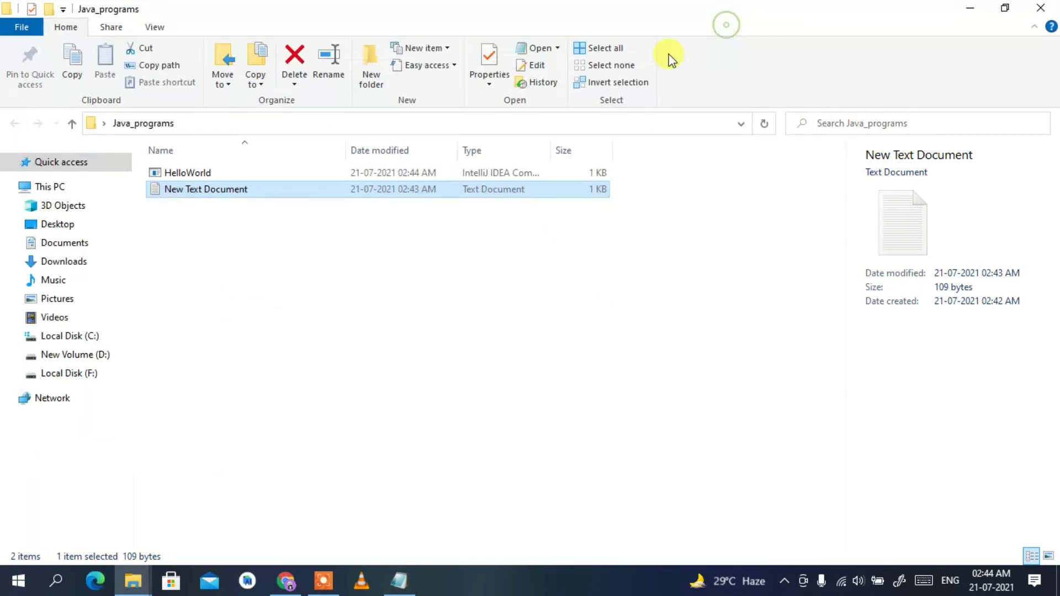
{"action": "left_click", "coordinate": [526, 128]}
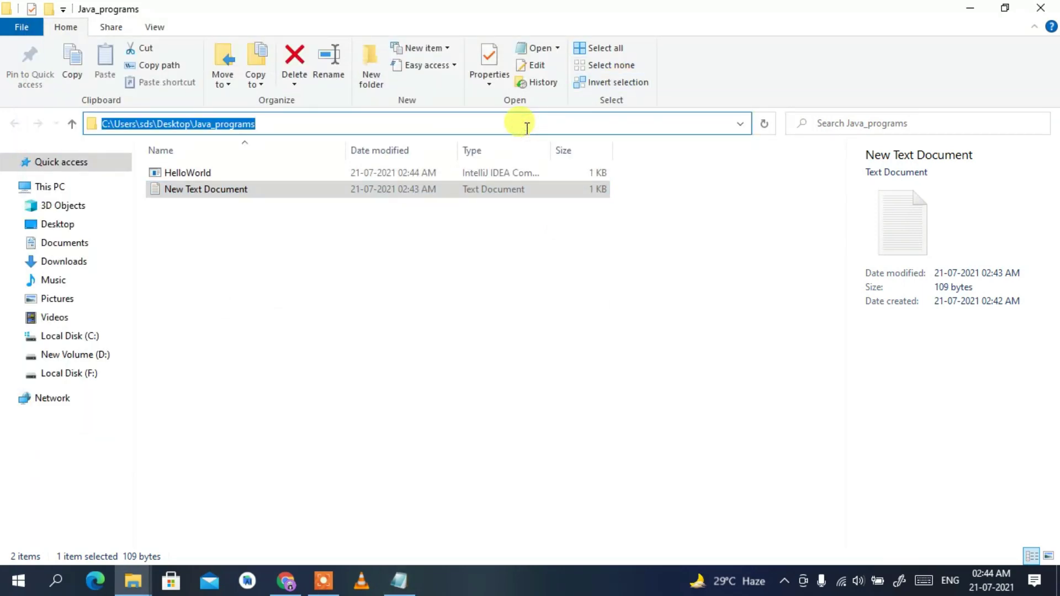
{"action": "type", "text": "cmd"}
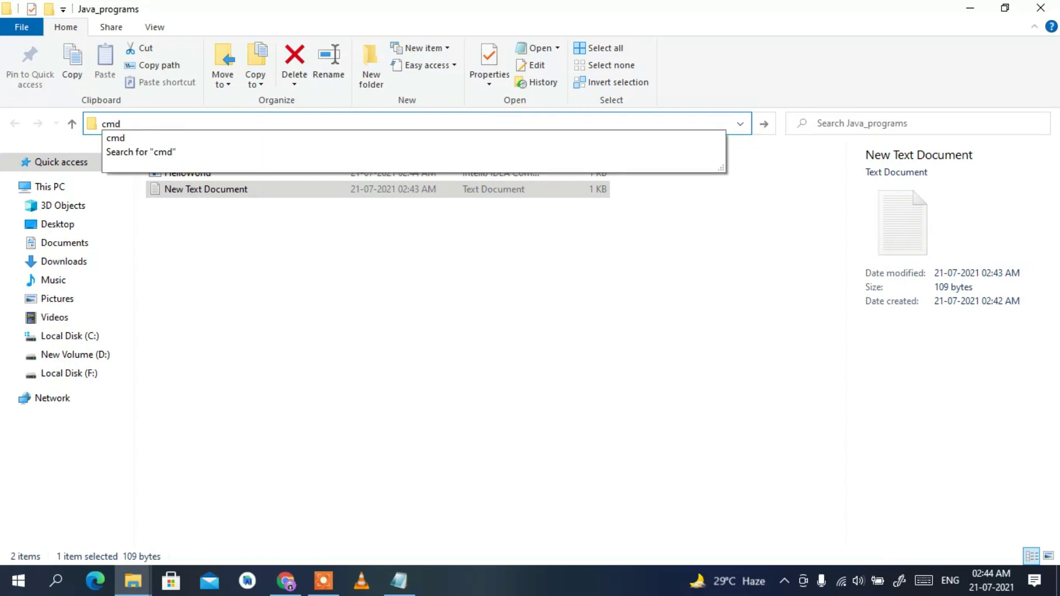
{"action": "key", "text": "Return"}
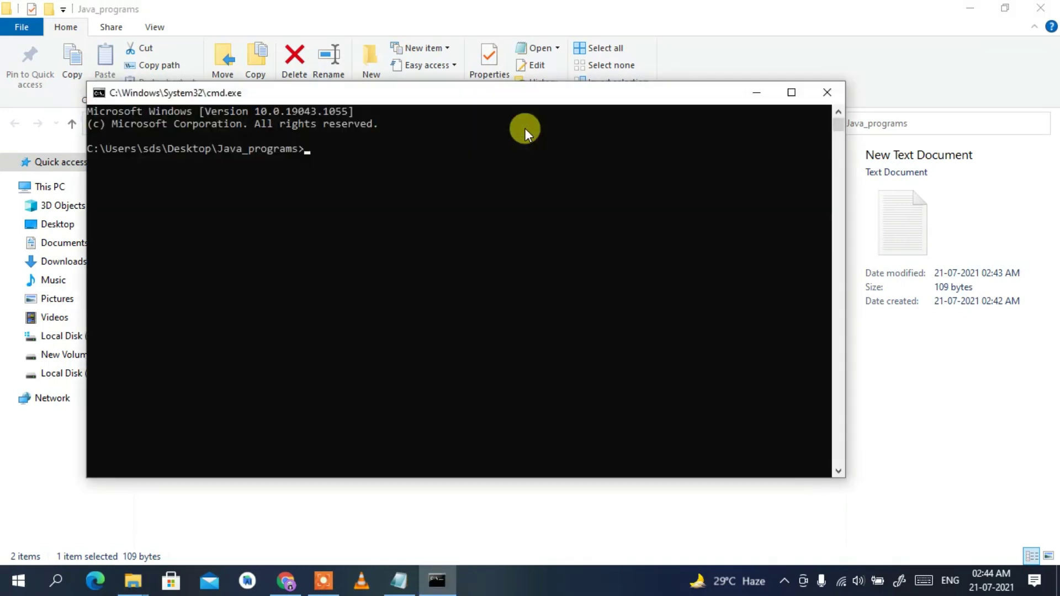
{"action": "left_click_drag", "start_coordinate": [492, 99], "coordinate": [538, 202]}
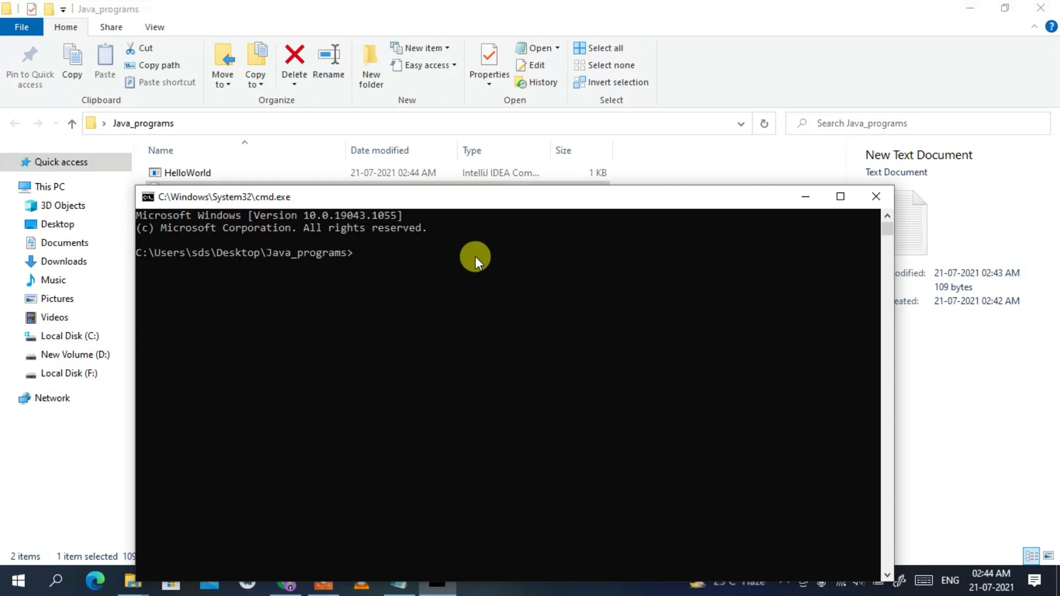
Step: Compile with javac HelloWorld.java and check that HelloWorld.class appears
{"action": "type", "text": "java"}
{"action": "type", "text": "He"}
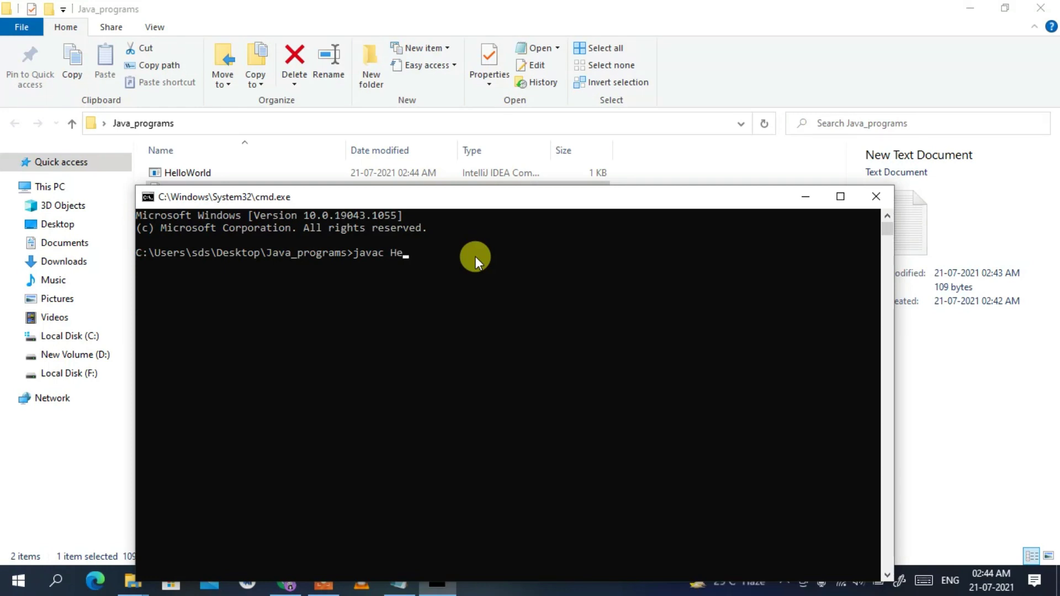
{"action": "type", "text": "lloWorld.j"}
{"action": "type", "text": "ava"}
{"action": "key", "text": "Return"}
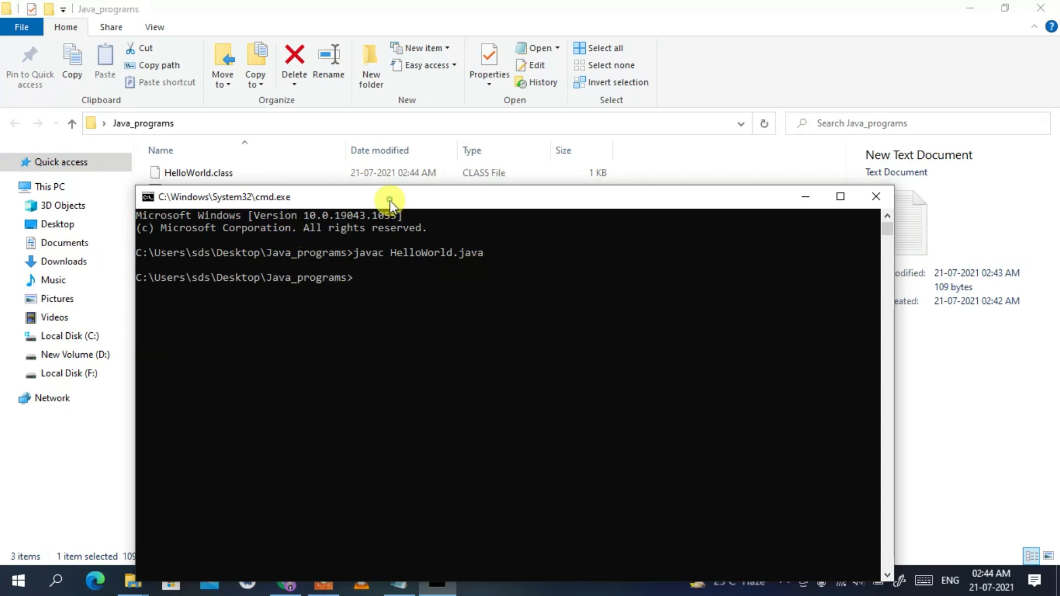
{"action": "left_click_drag", "start_coordinate": [389, 200], "coordinate": [390, 233]}
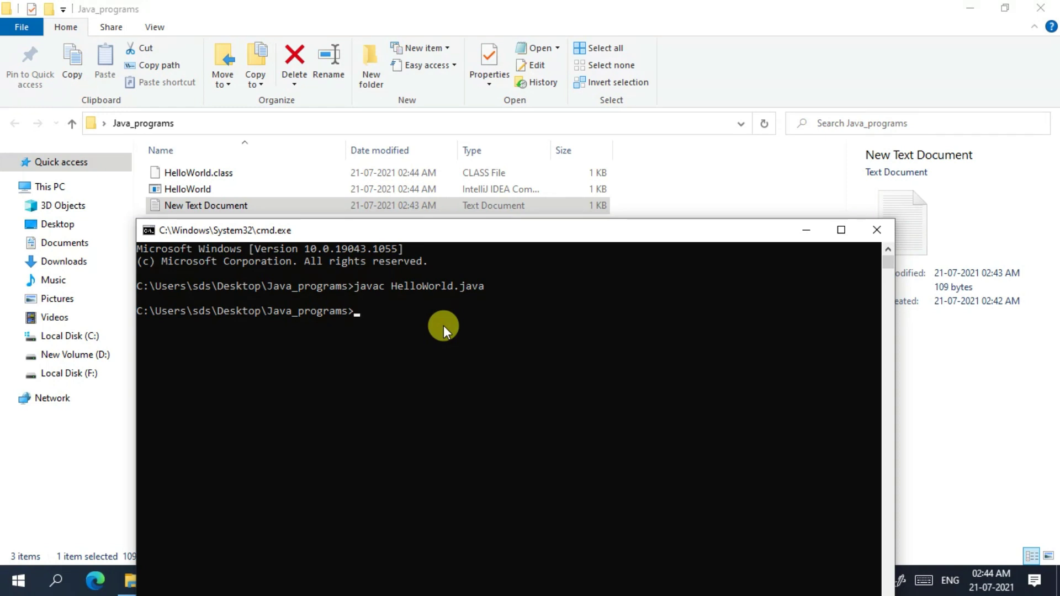
Step: Run java HelloWorld, highlight the printed Hello World line, and minimize the console
{"action": "type", "text": "java HelloWorld"}
{"action": "key", "text": "Return"}
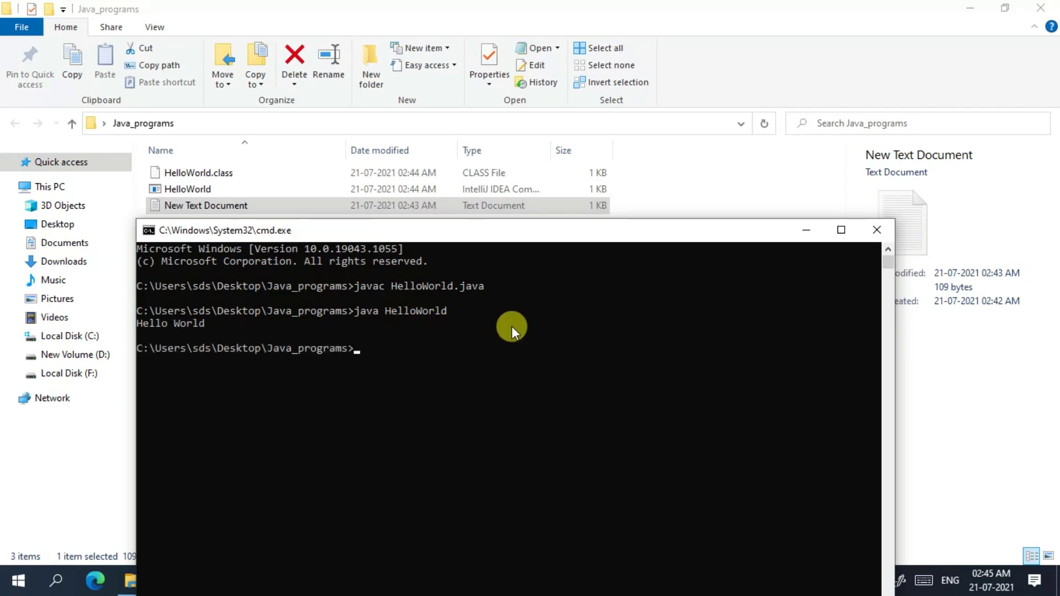
{"action": "left_click_drag", "start_coordinate": [221, 326], "coordinate": [125, 325]}
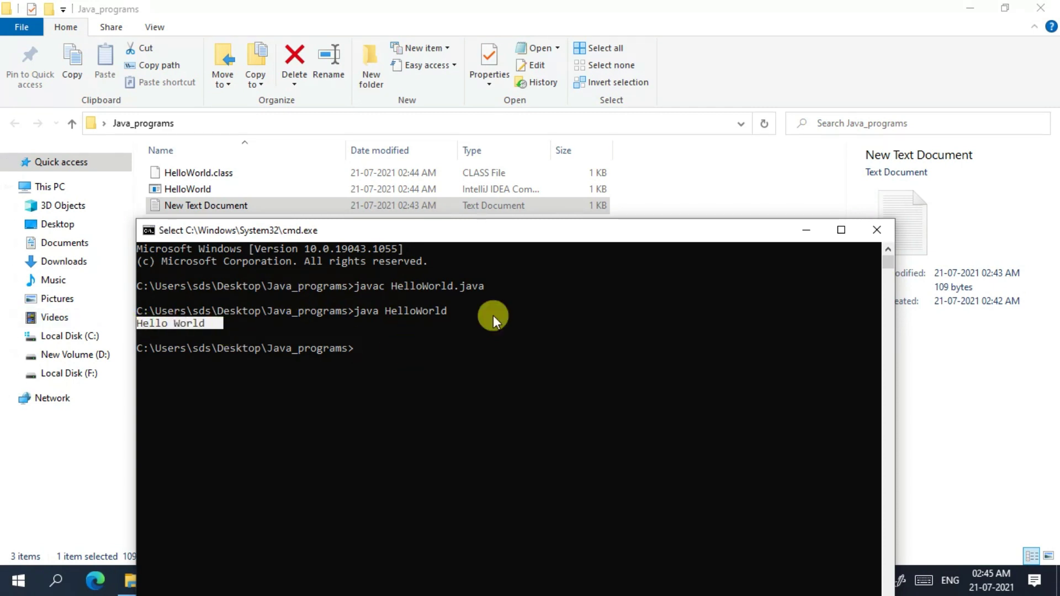
{"action": "left_click", "coordinate": [806, 230]}
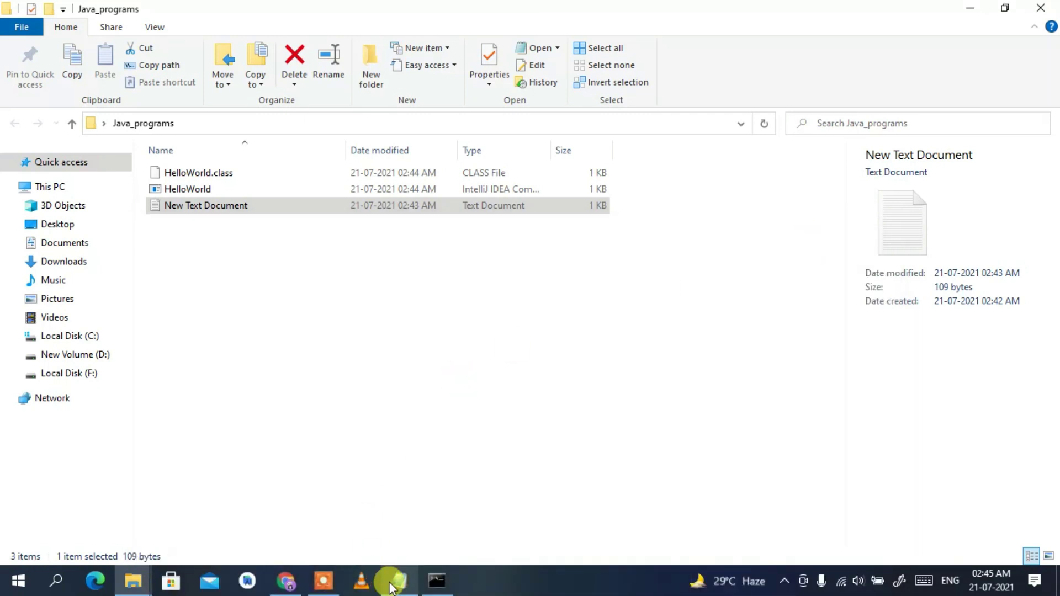
Step: Restore Notepad and highlight the "Hello World" text inside the println quotes
{"action": "left_click", "coordinate": [391, 582]}
{"action": "left_click_drag", "start_coordinate": [253, 108], "coordinate": [323, 116]}
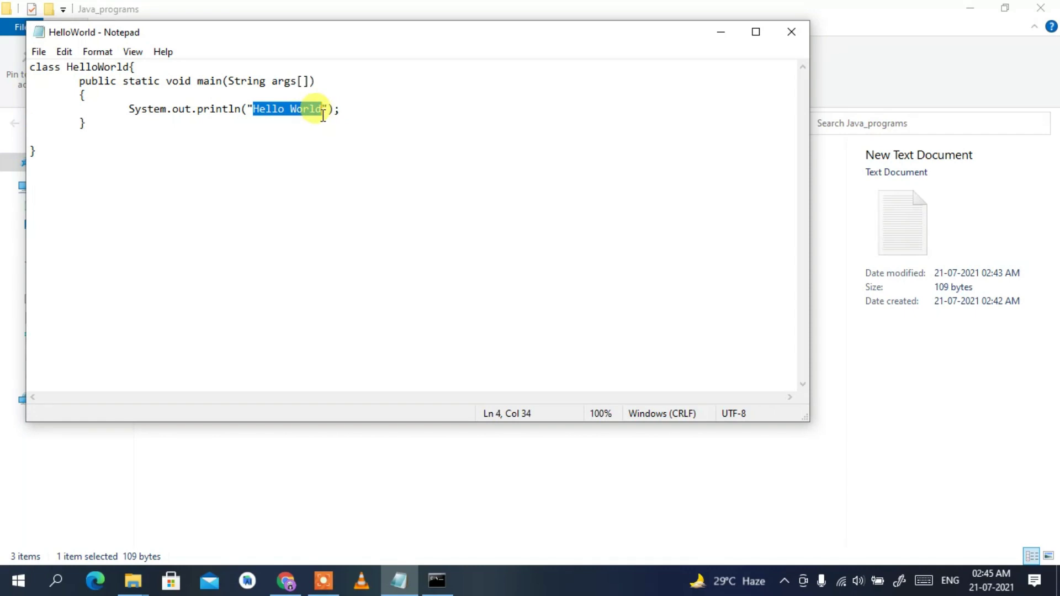